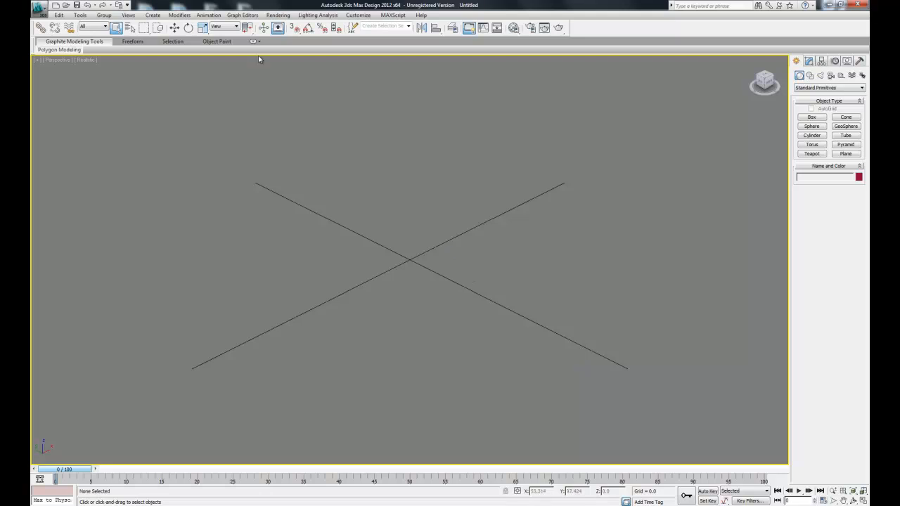
Import the Inventor assembly Tutorial_Final from the Tutorial Assets folder as meshes, replacing the current scene with Z as the vertical axis
{"action": "left_click", "coordinate": [42, 12]}
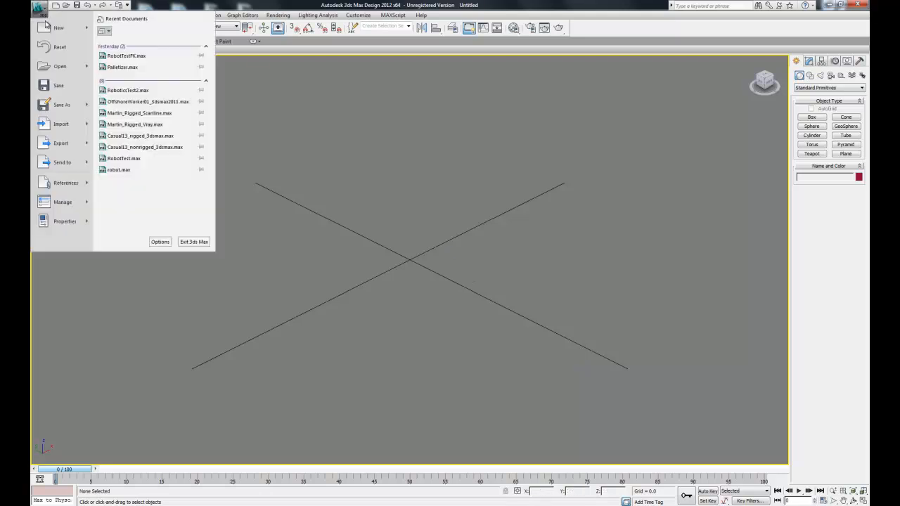
{"action": "mouse_move", "coordinate": [72, 126]}
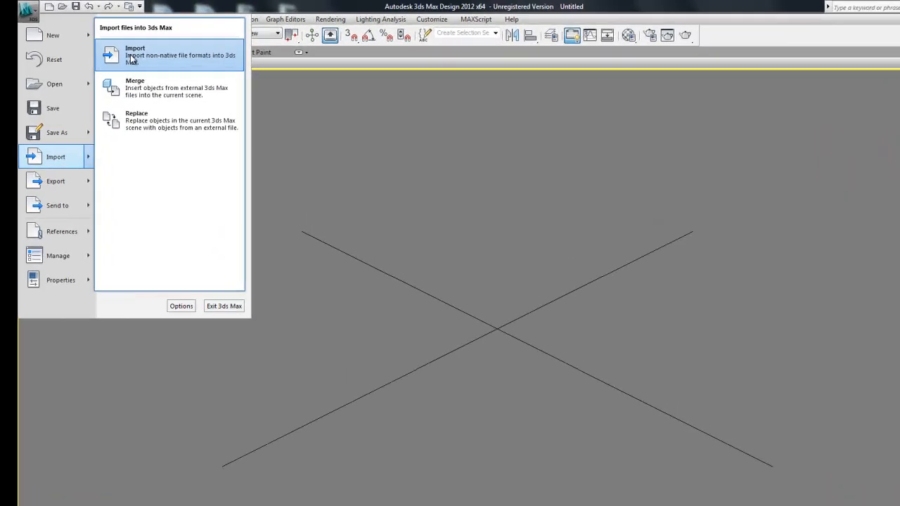
{"action": "left_click", "coordinate": [116, 44]}
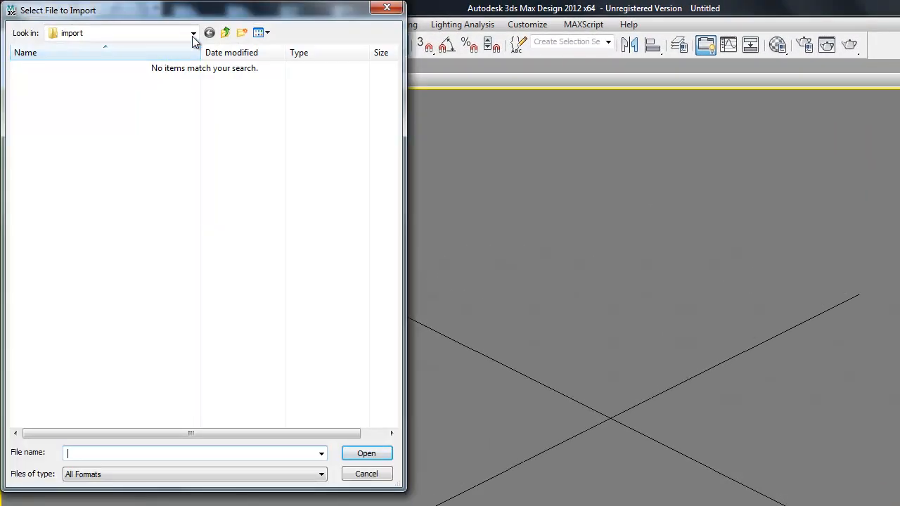
{"action": "left_click", "coordinate": [226, 33]}
{"action": "left_click", "coordinate": [225, 33]}
{"action": "left_click", "coordinate": [226, 33]}
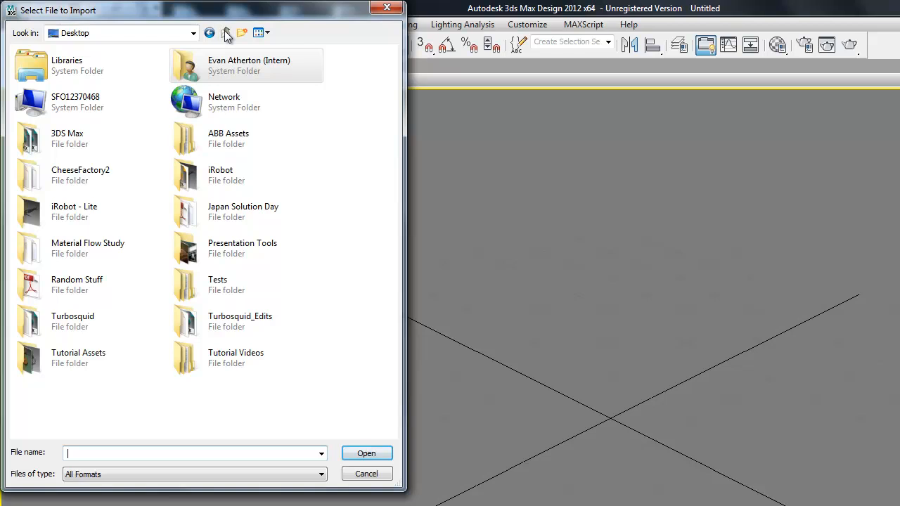
{"action": "double_click", "coordinate": [74, 361]}
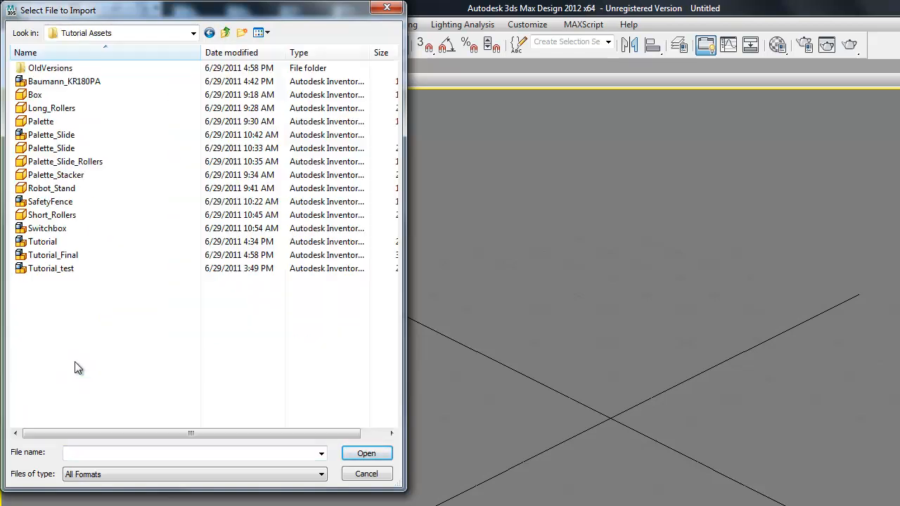
{"action": "double_click", "coordinate": [68, 256]}
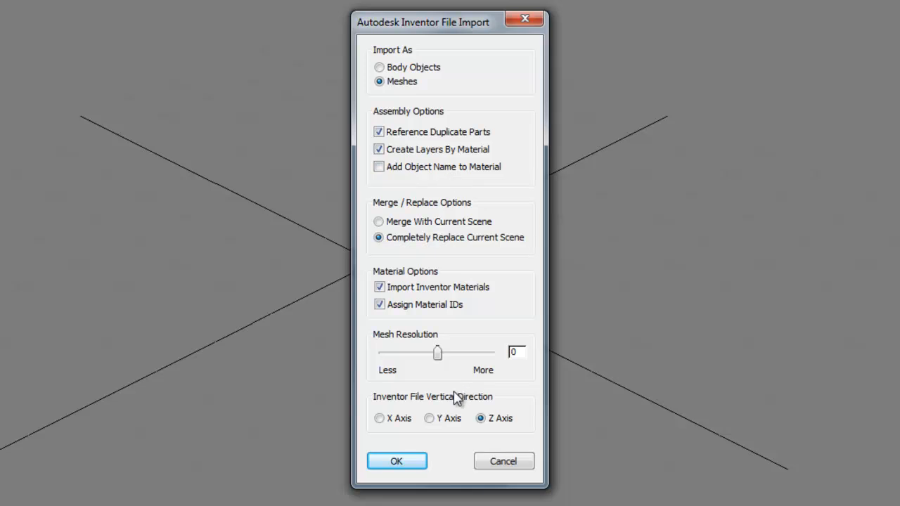
{"action": "left_click", "coordinate": [406, 462]}
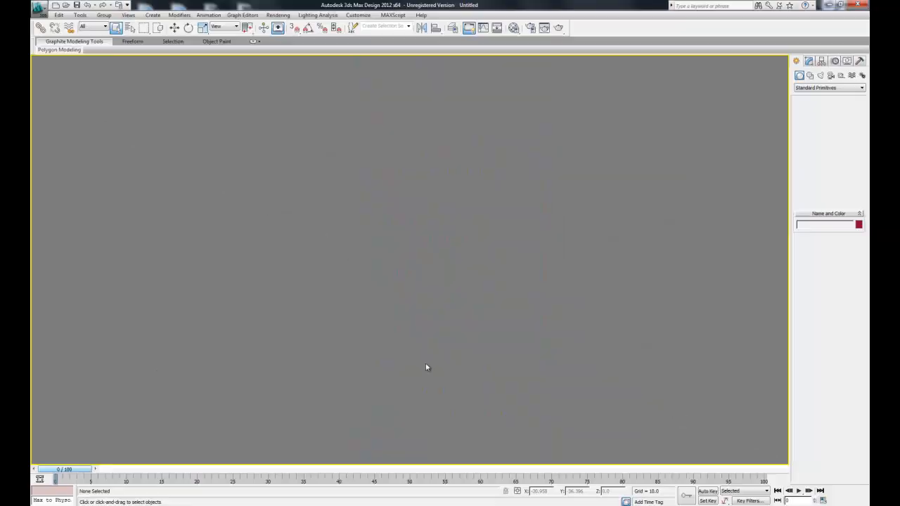
Hide the right-side fencing, pallet stacks, robot stand and all three conveyors with their pallets, keeping the robot shown
{"action": "left_click_drag", "start_coordinate": [411, 186], "coordinate": [625, 409]}
{"action": "right_click", "coordinate": [529, 326]}
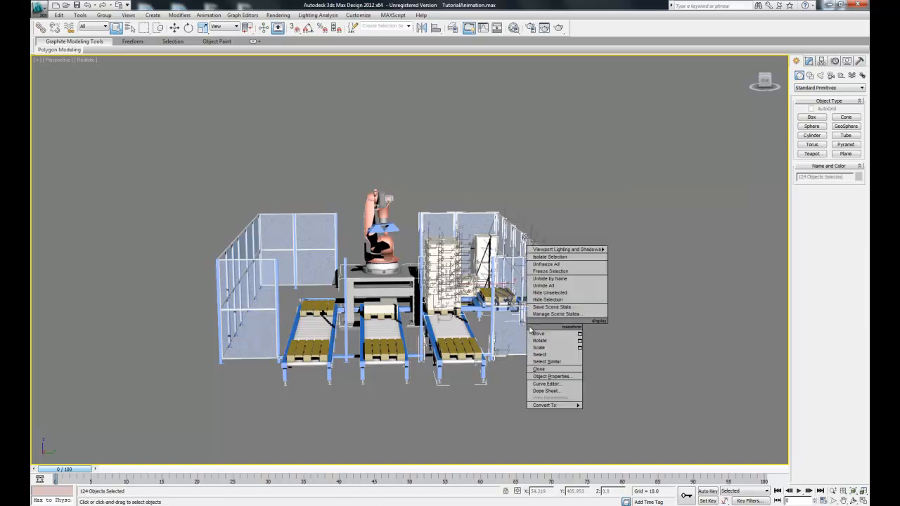
{"action": "left_click", "coordinate": [545, 300]}
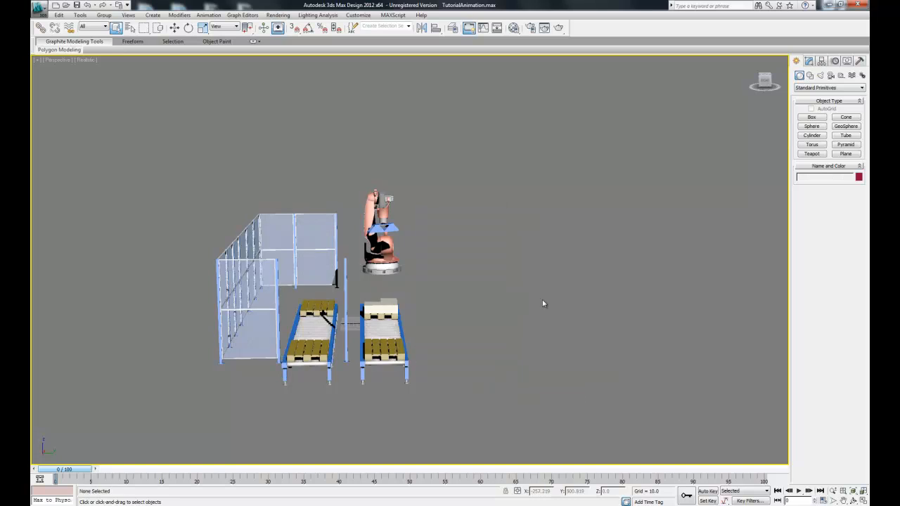
{"action": "left_click_drag", "start_coordinate": [419, 430], "coordinate": [306, 287]}
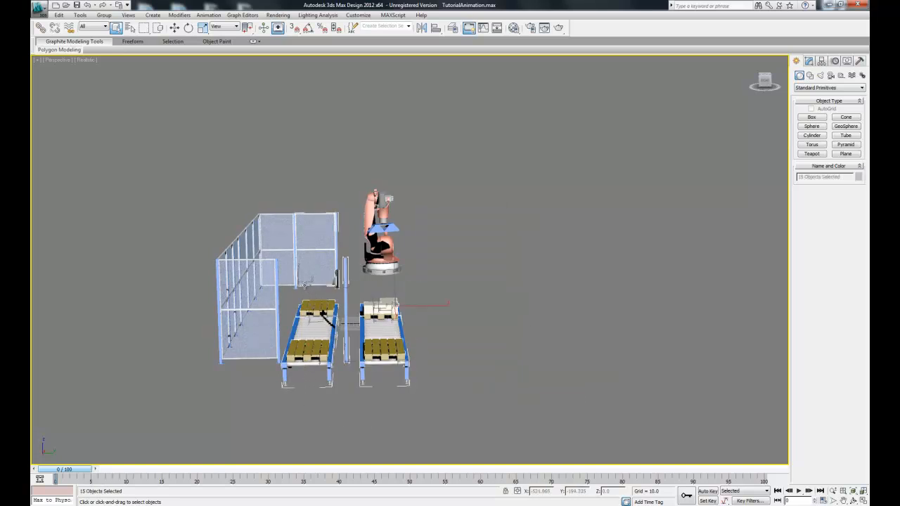
{"action": "right_click", "coordinate": [388, 345]}
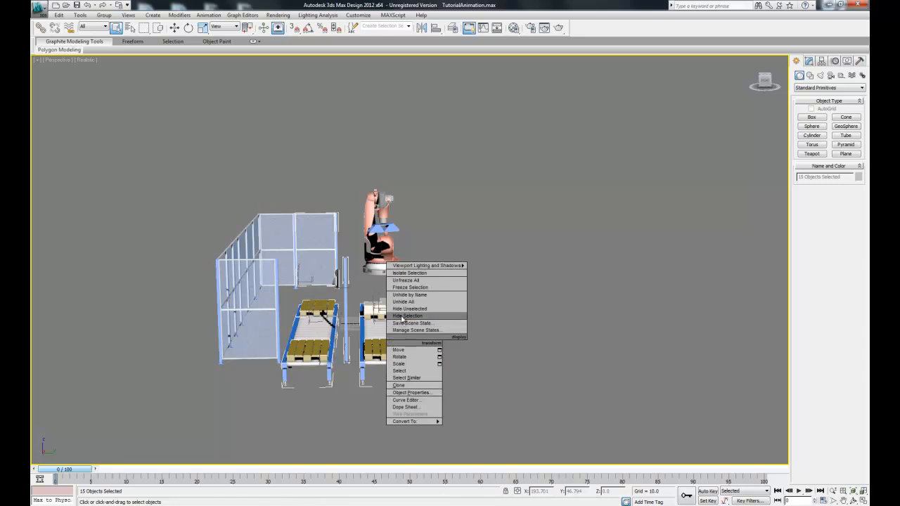
{"action": "left_click", "coordinate": [406, 316]}
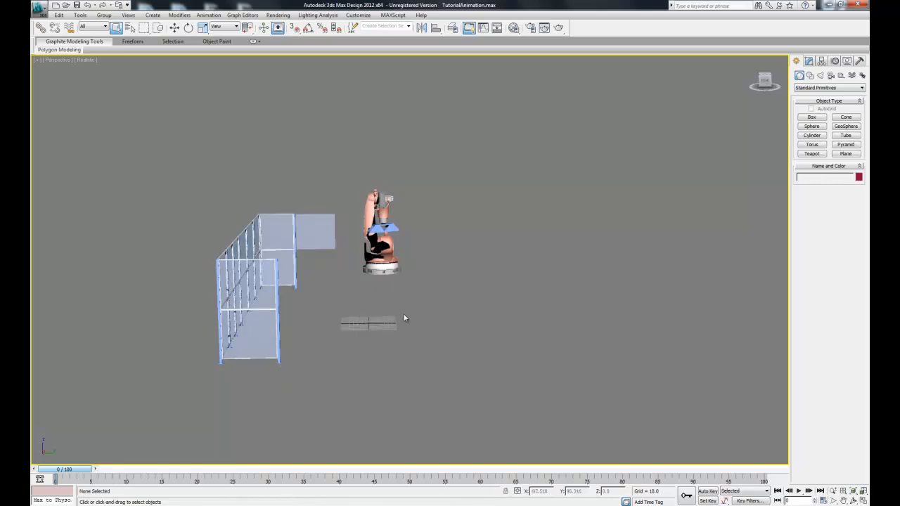
Hide the remaining safety fence and show the zoomed robot in the four-viewport layout
{"action": "left_click_drag", "start_coordinate": [199, 186], "coordinate": [343, 384]}
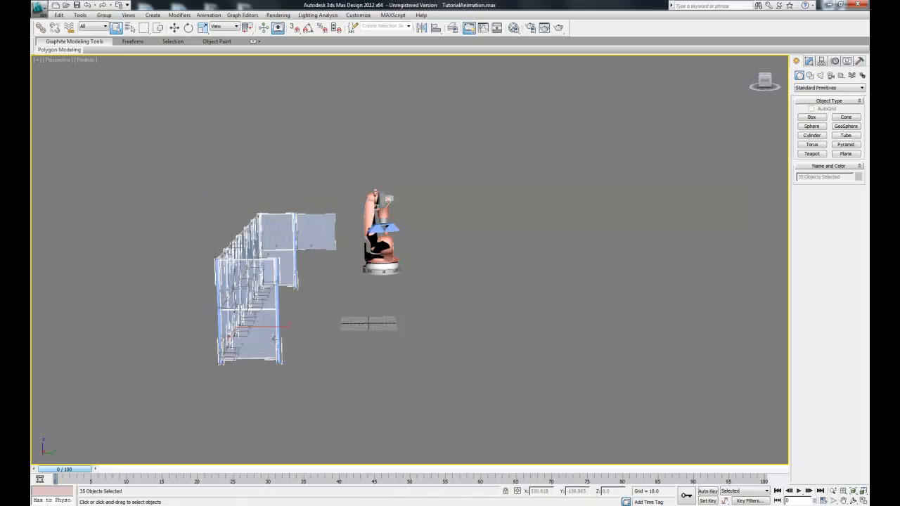
{"action": "right_click", "coordinate": [253, 315]}
{"action": "left_click", "coordinate": [267, 291]}
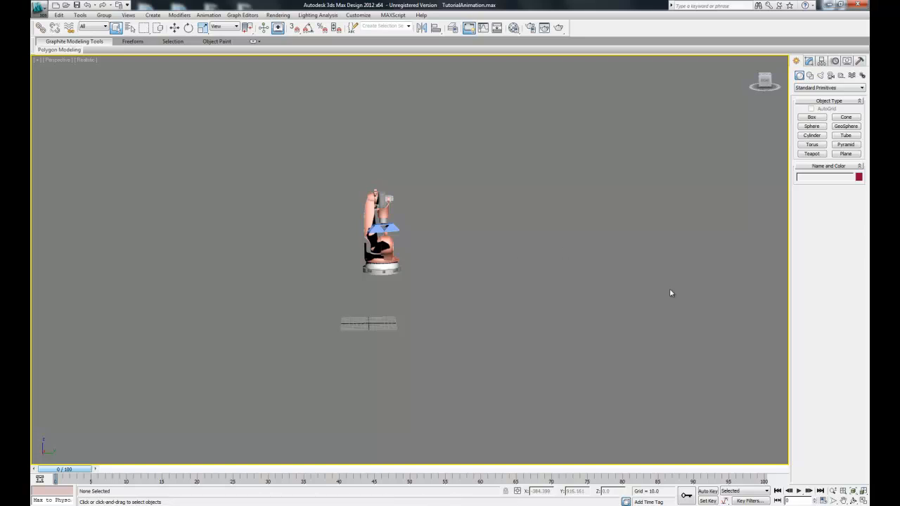
{"action": "key", "text": "z"}
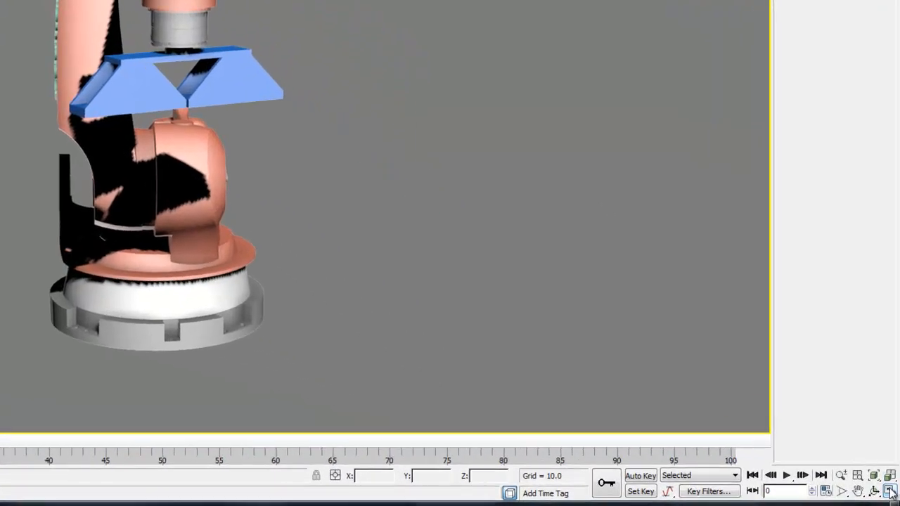
{"action": "left_click", "coordinate": [872, 497]}
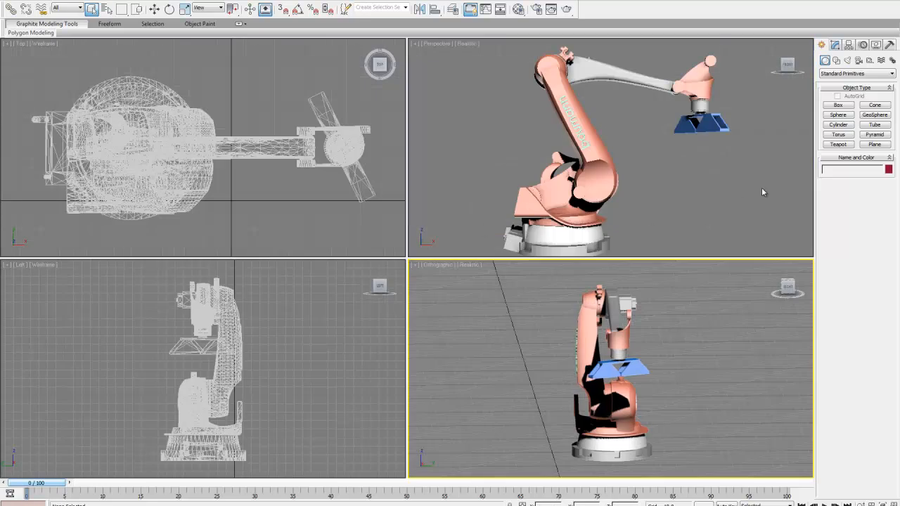
Set the object color of the robot's long horizontal forearm to red
{"action": "left_click", "coordinate": [284, 153]}
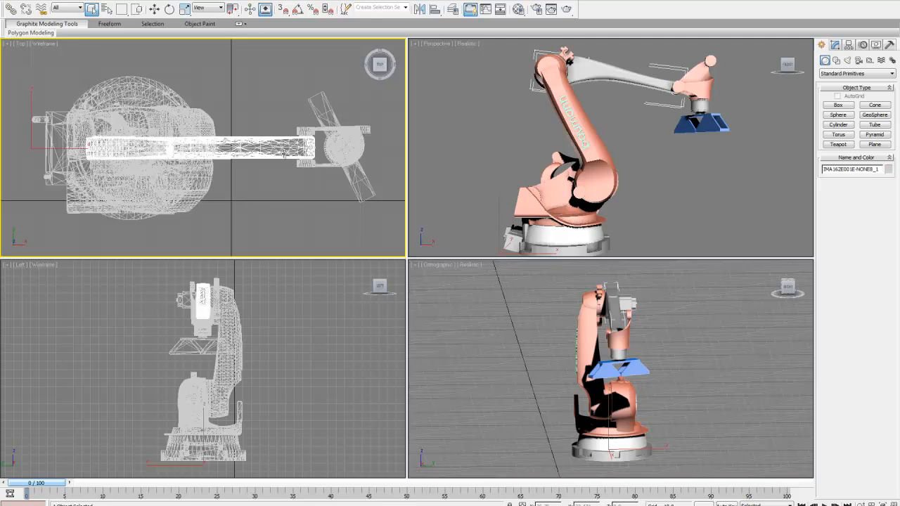
{"action": "left_click", "coordinate": [888, 171]}
{"action": "left_click", "coordinate": [376, 240]}
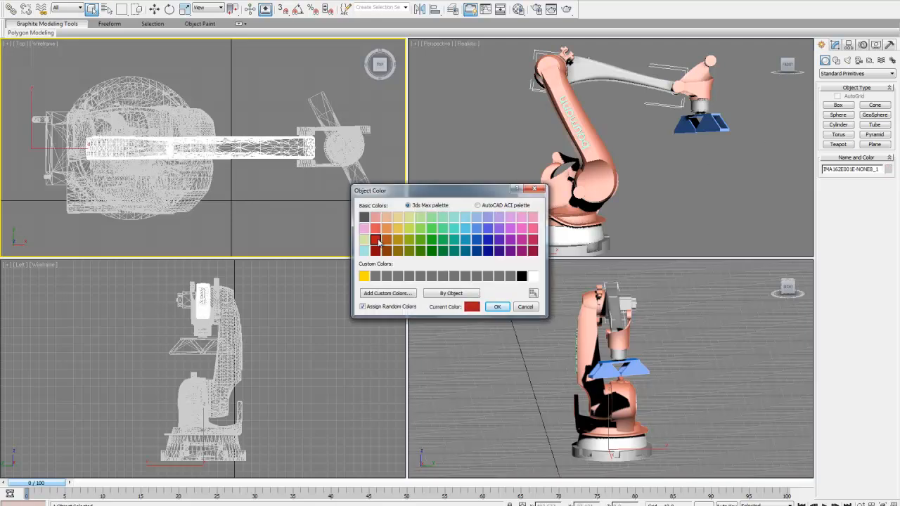
{"action": "left_click", "coordinate": [497, 306]}
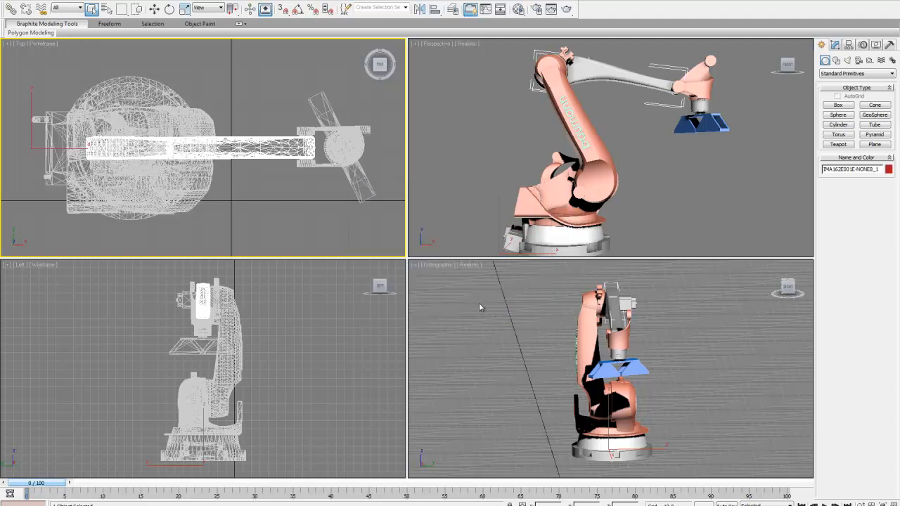
Set the object color of the robot's wrist at the end of the forearm to dark blue
{"action": "left_click", "coordinate": [316, 172]}
{"action": "left_click", "coordinate": [887, 169]}
{"action": "left_click", "coordinate": [488, 241]}
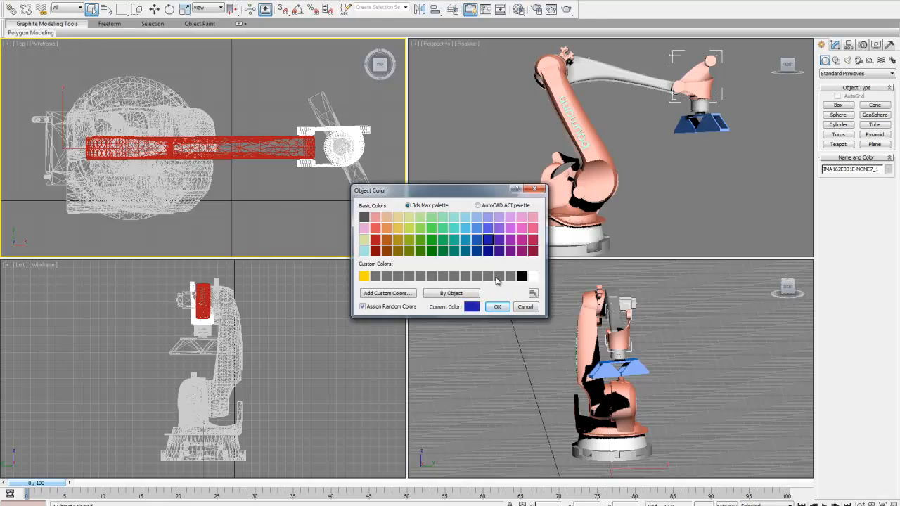
{"action": "left_click", "coordinate": [497, 307]}
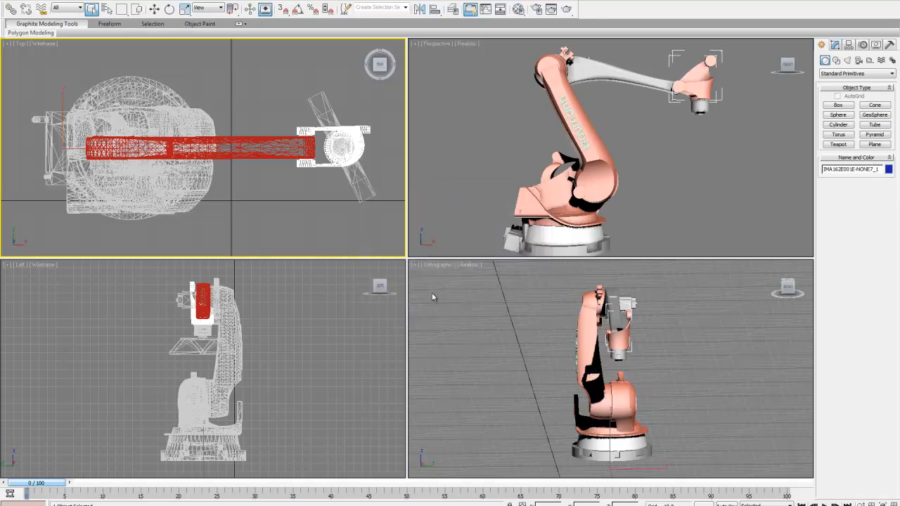
Select the gray arm link between the green base and red forearm, and enable Affect Pivot Only for it
{"action": "left_click", "coordinate": [201, 392]}
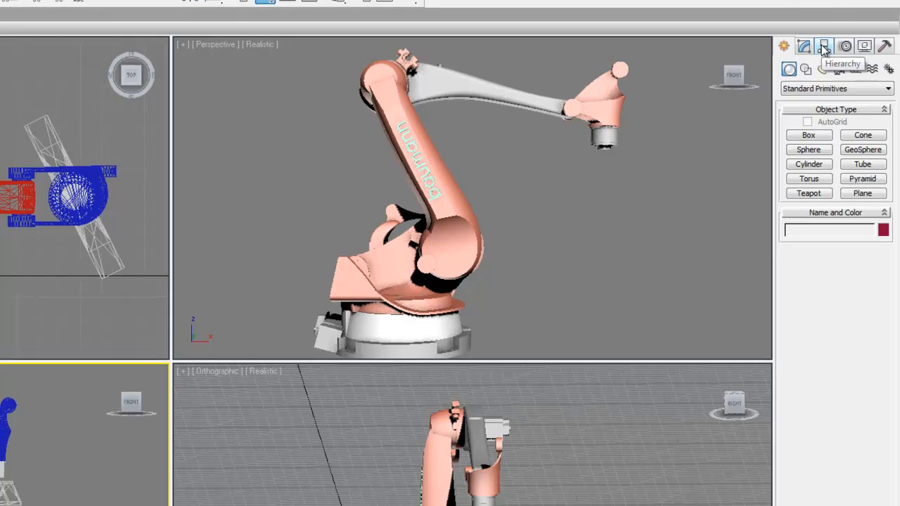
{"action": "left_click", "coordinate": [824, 47]}
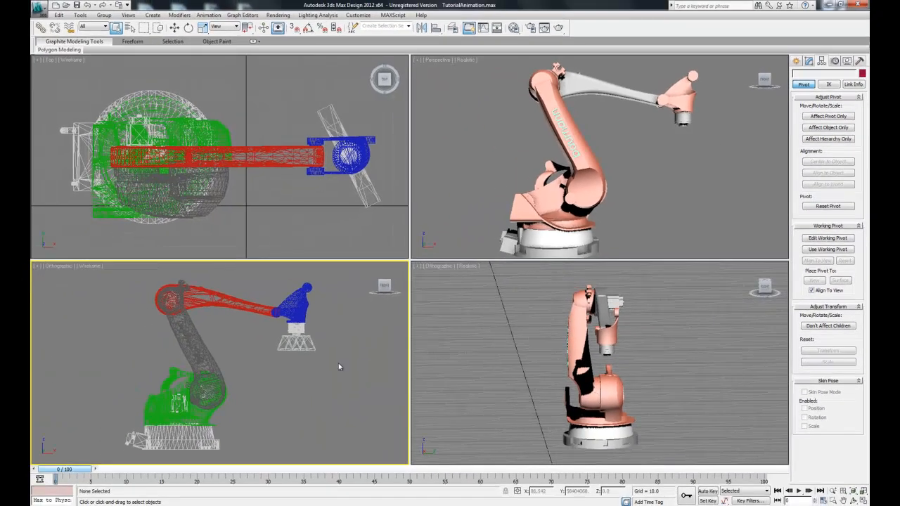
{"action": "left_click", "coordinate": [197, 352]}
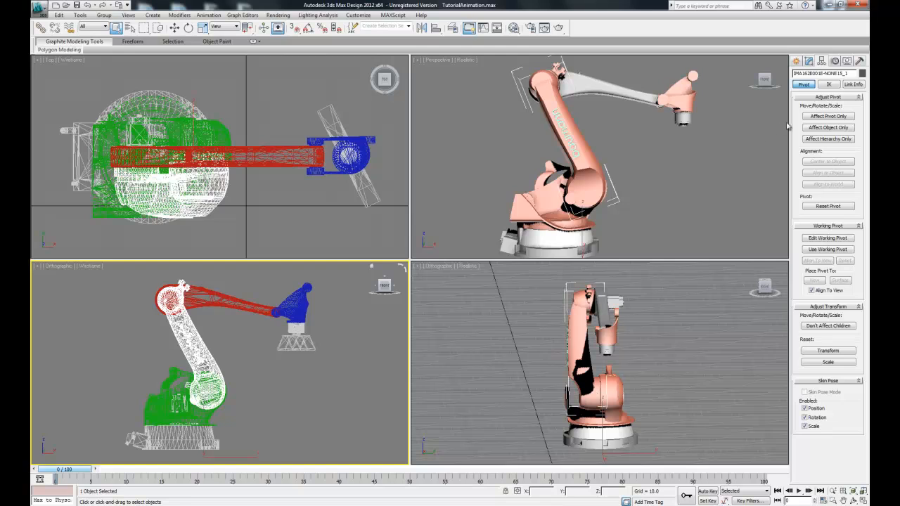
{"action": "left_click", "coordinate": [809, 116]}
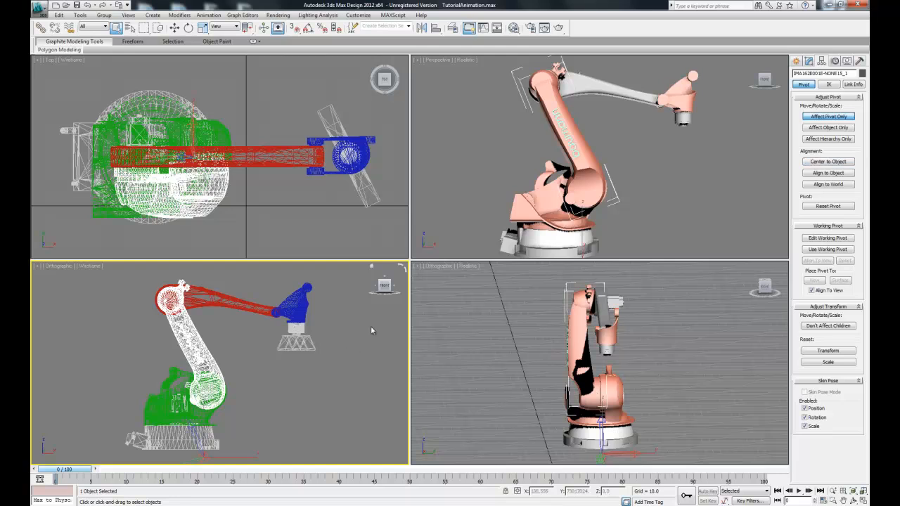
Set the reference coordinate system to Local and center the gray arm link's pivot to the object
{"action": "scroll", "coordinate": [370, 325], "scroll_direction": "up", "scroll_amount": 3}
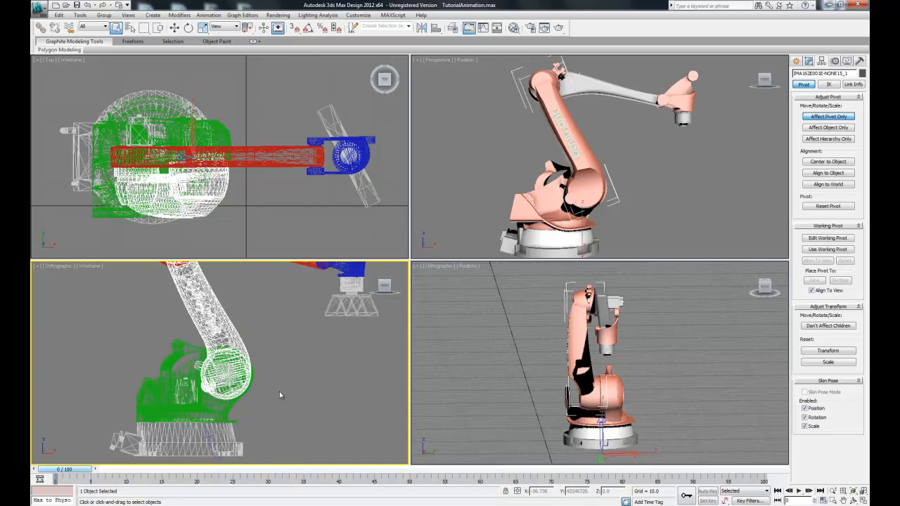
{"action": "scroll", "coordinate": [279, 395], "scroll_direction": "down", "scroll_amount": 3}
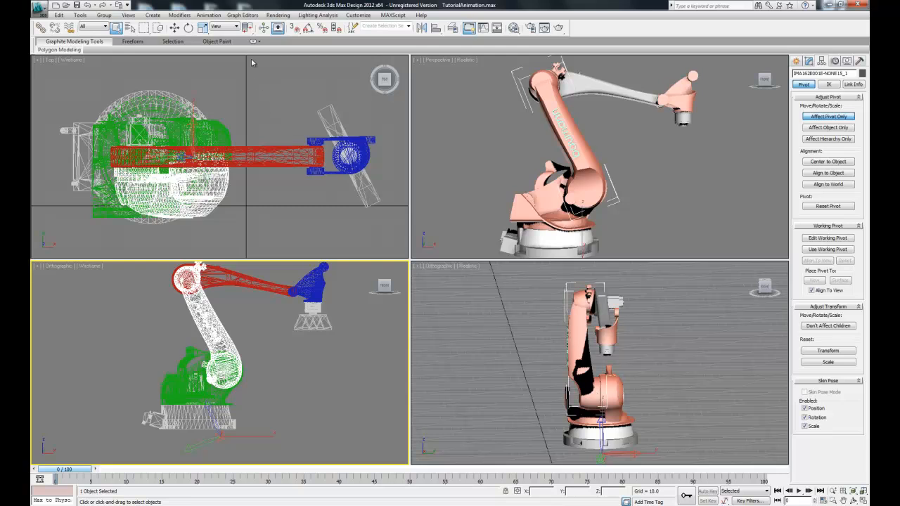
{"action": "left_click", "coordinate": [237, 28]}
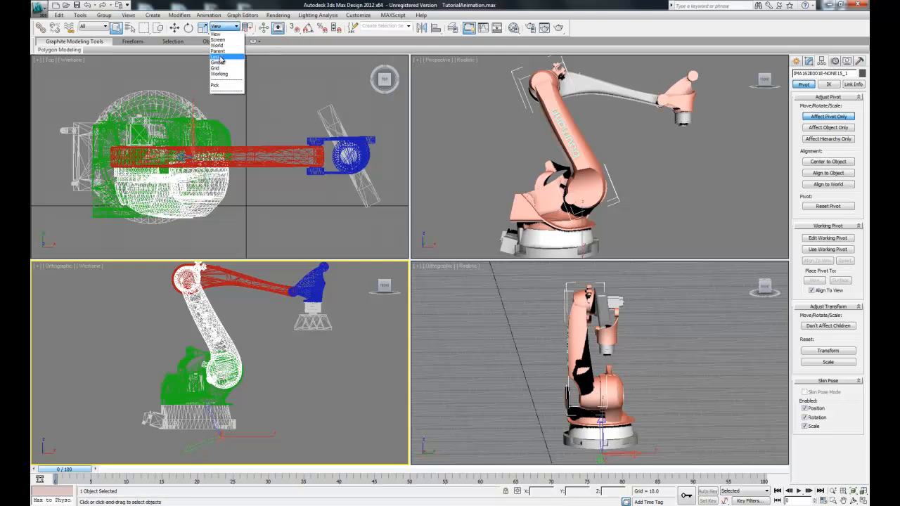
{"action": "left_click", "coordinate": [220, 57]}
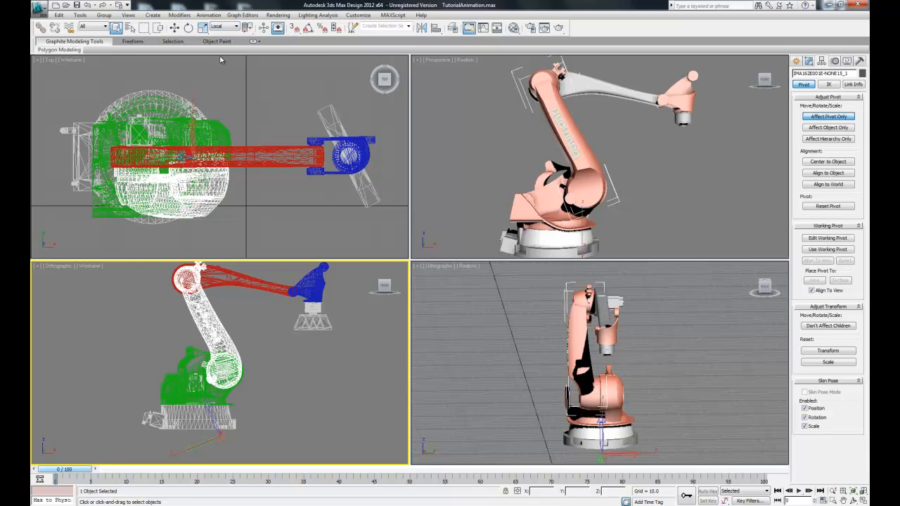
{"action": "left_click", "coordinate": [820, 162]}
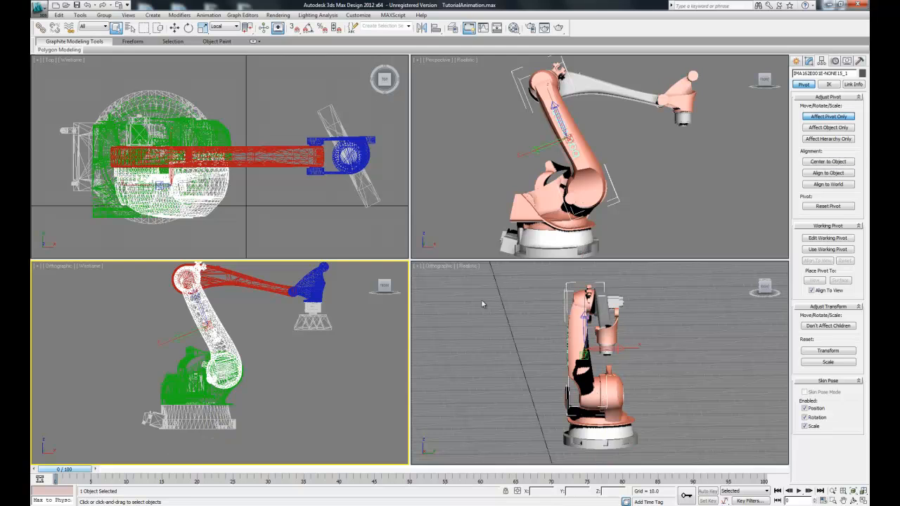
Reselect the gray arm link in an enlarged side view and set the Move tool's reference coordinate system to Local
{"action": "left_click", "coordinate": [318, 395]}
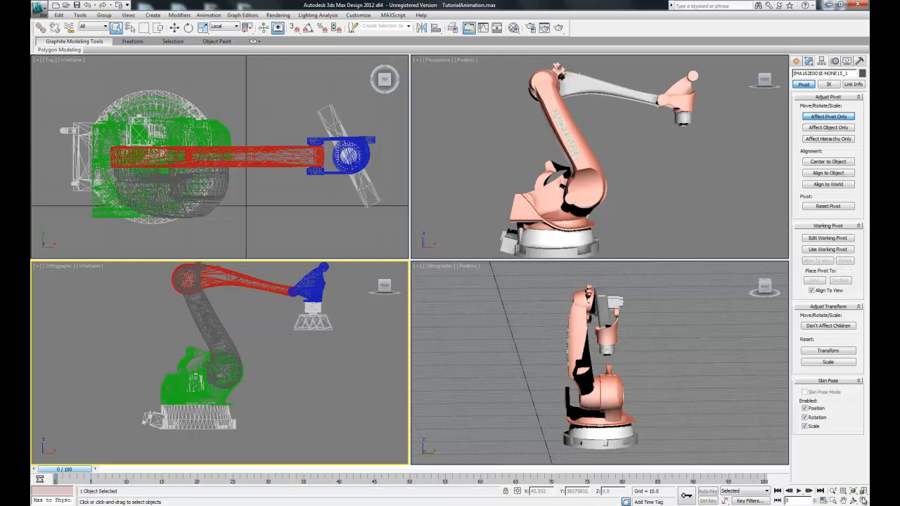
{"action": "left_click", "coordinate": [863, 500]}
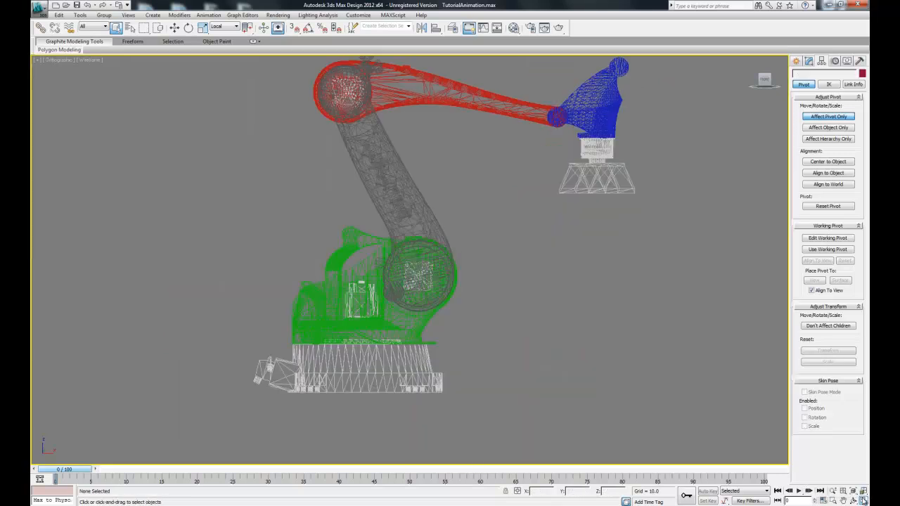
{"action": "left_click", "coordinate": [401, 210]}
{"action": "middle_click_drag", "start_coordinate": [625, 190], "coordinate": [636, 253]}
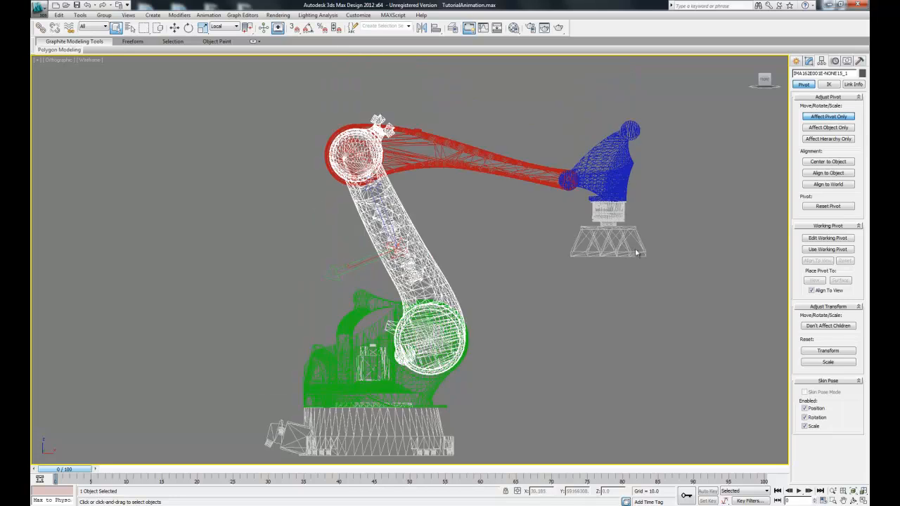
{"action": "left_click", "coordinate": [174, 29]}
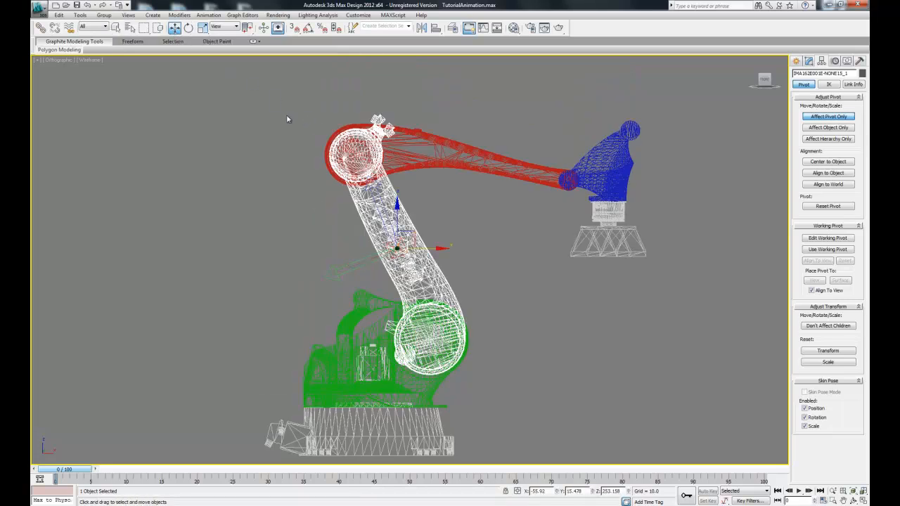
{"action": "left_click", "coordinate": [225, 26]}
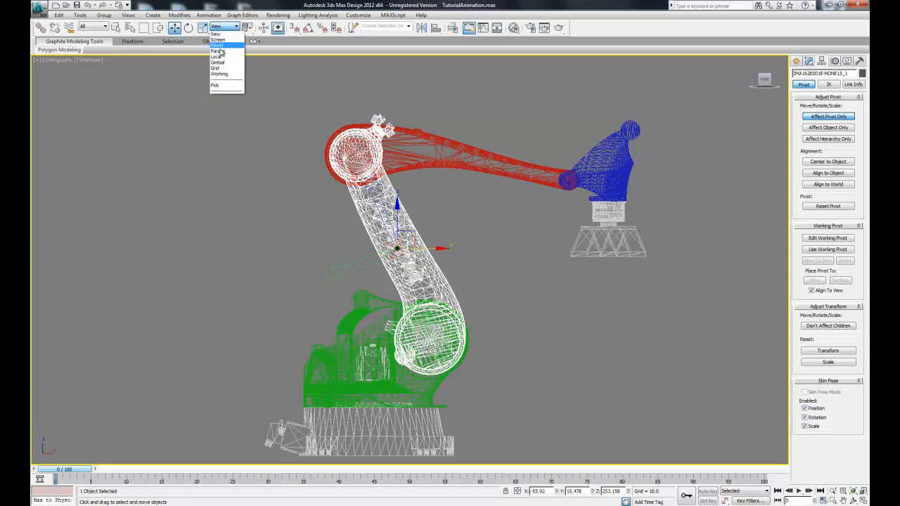
{"action": "left_click", "coordinate": [219, 60]}
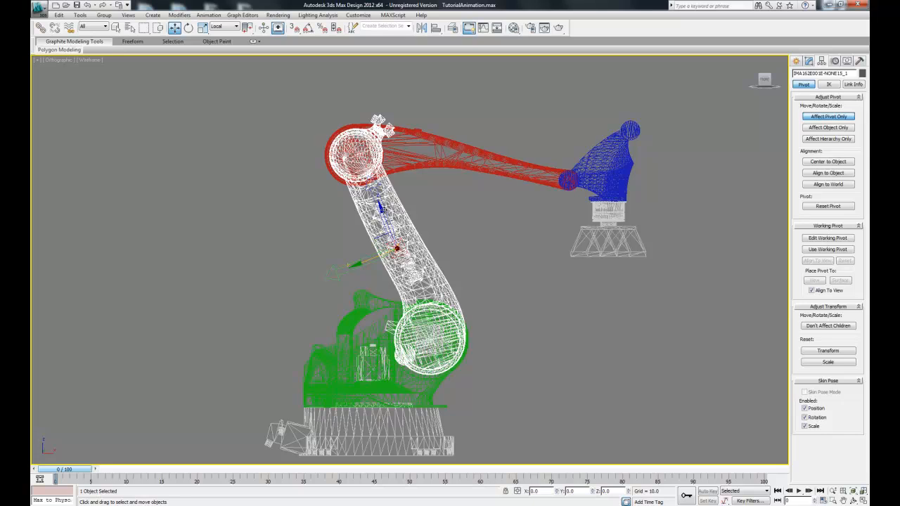
Move the gray arm link's pivot onto the center of its lower round joint and turn off Affect Pivot Only
{"action": "left_click_drag", "start_coordinate": [381, 208], "coordinate": [412, 299]}
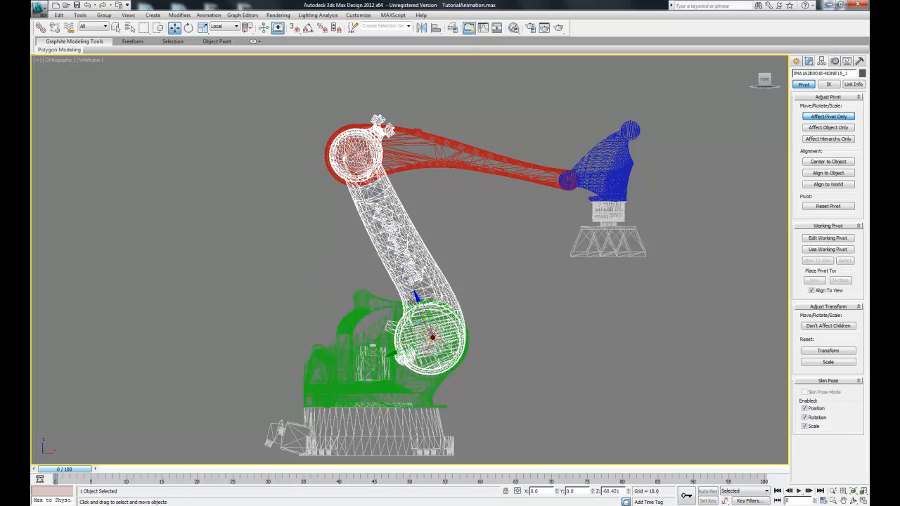
{"action": "left_click_drag", "start_coordinate": [391, 353], "coordinate": [389, 354]}
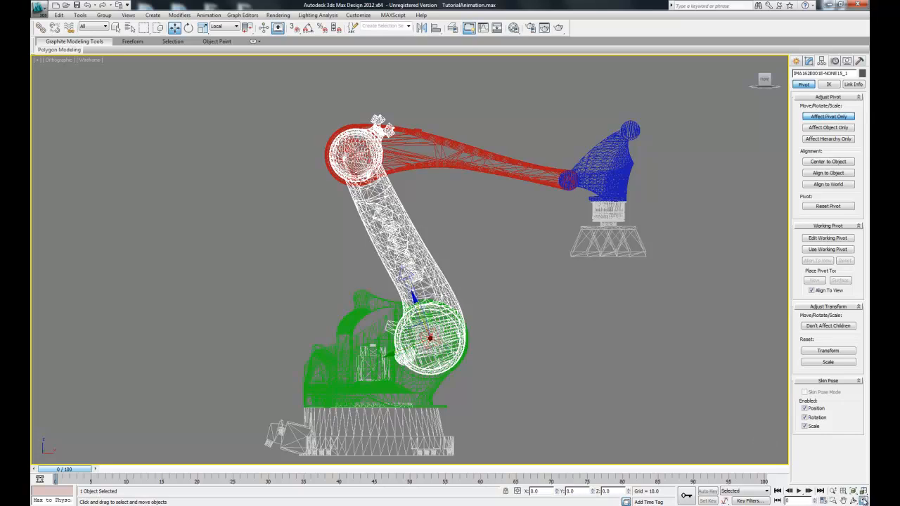
{"action": "left_click", "coordinate": [862, 500]}
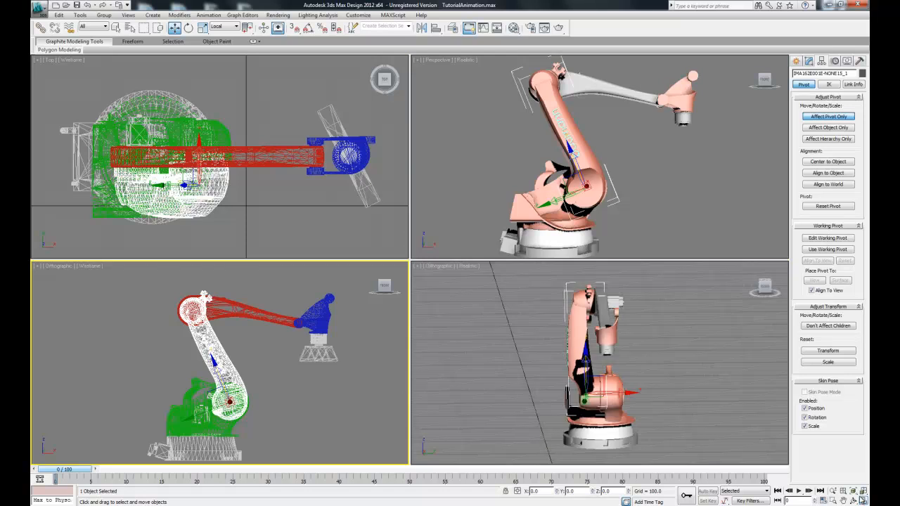
{"action": "left_click", "coordinate": [811, 118]}
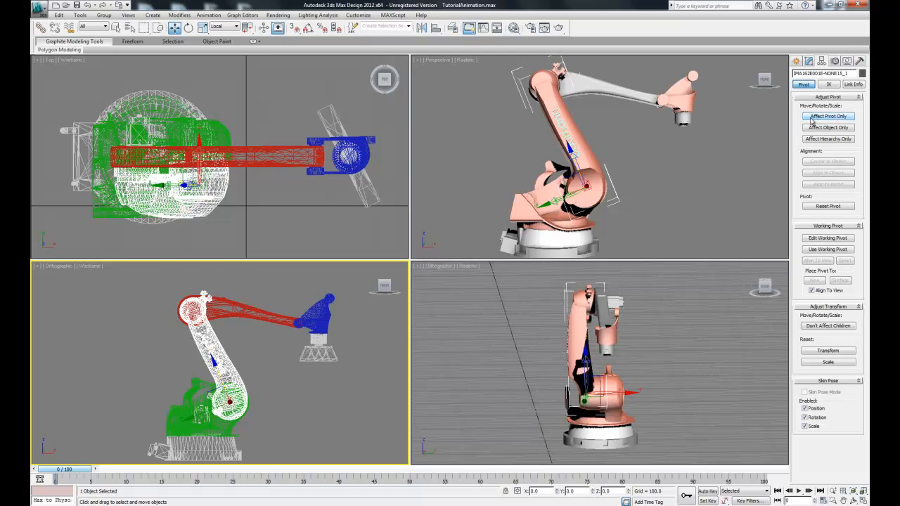
Test-rotate the gray arm link by about 47 degrees around its lower joint, undo the rotation and deselect the link
{"action": "left_click", "coordinate": [189, 28]}
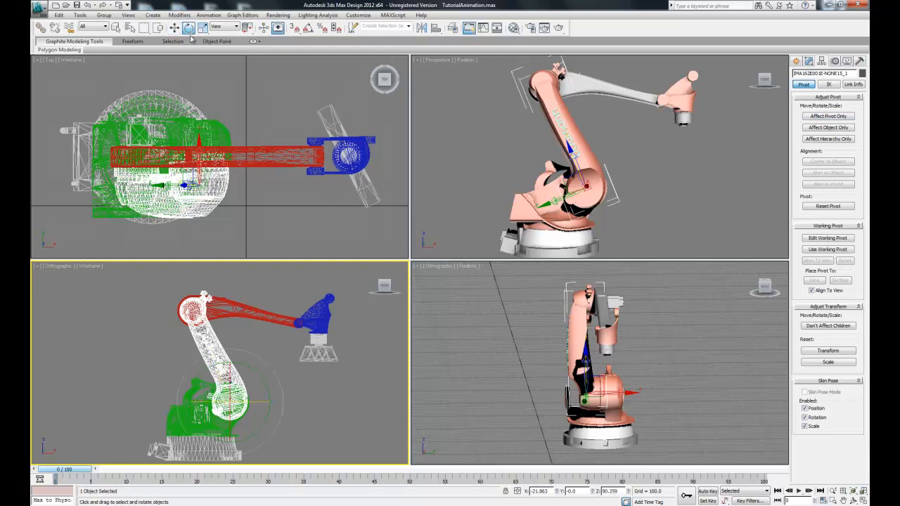
{"action": "right_click", "coordinate": [484, 176]}
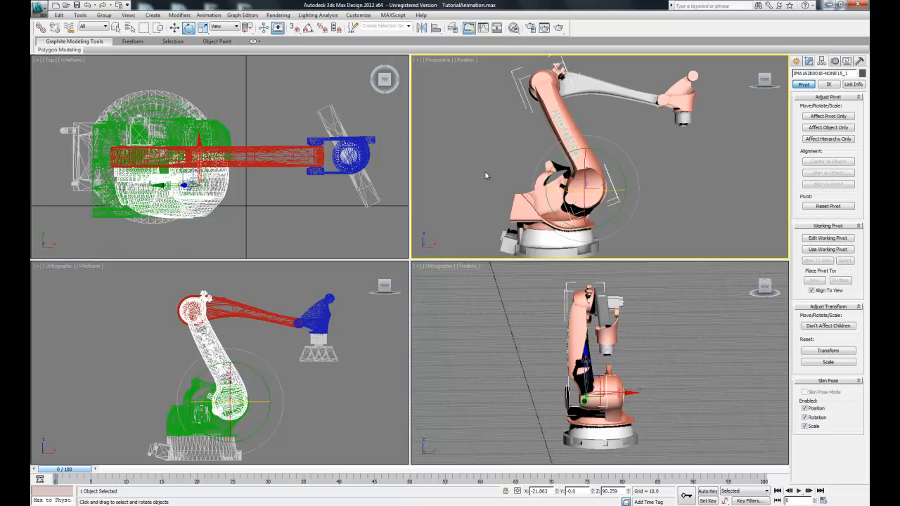
{"action": "scroll", "coordinate": [646, 180], "scroll_direction": "down", "scroll_amount": 2}
{"action": "scroll", "coordinate": [645, 180], "scroll_direction": "up", "scroll_amount": 2}
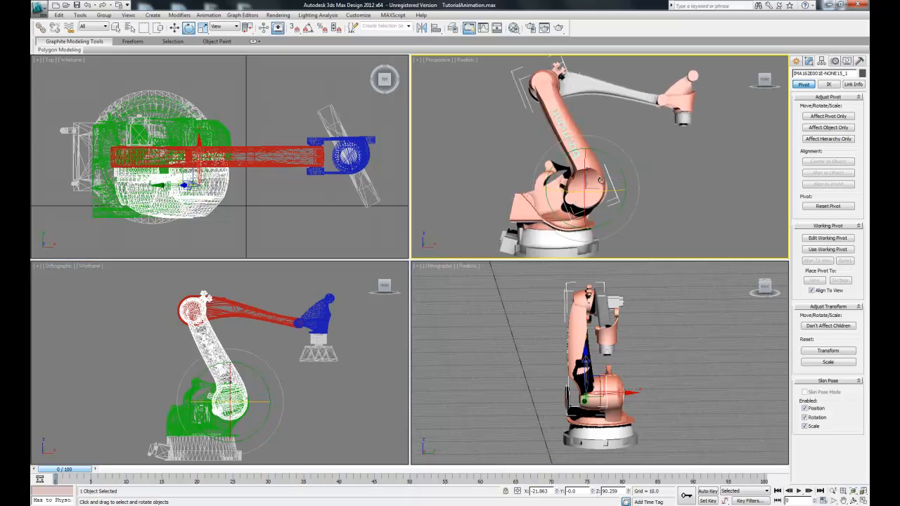
{"action": "left_click_drag", "start_coordinate": [764, 80], "coordinate": [769, 80]}
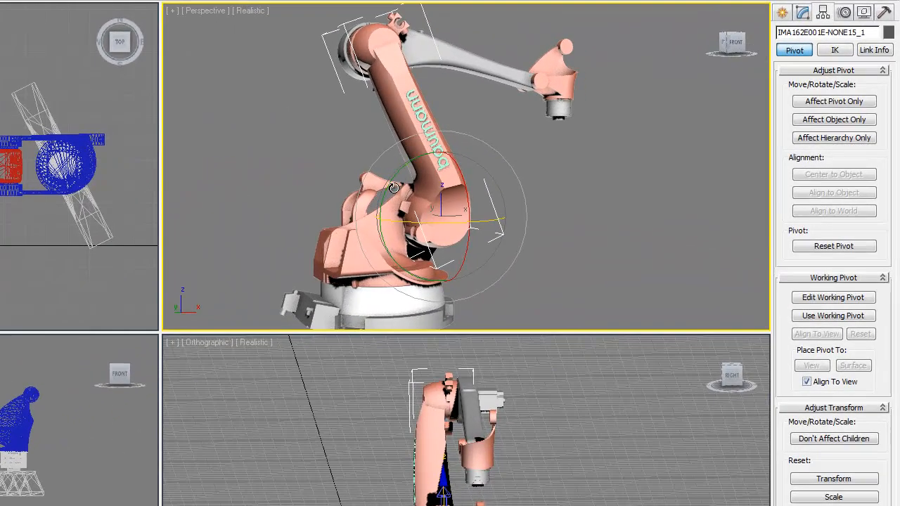
{"action": "left_click_drag", "start_coordinate": [388, 196], "coordinate": [460, 162]}
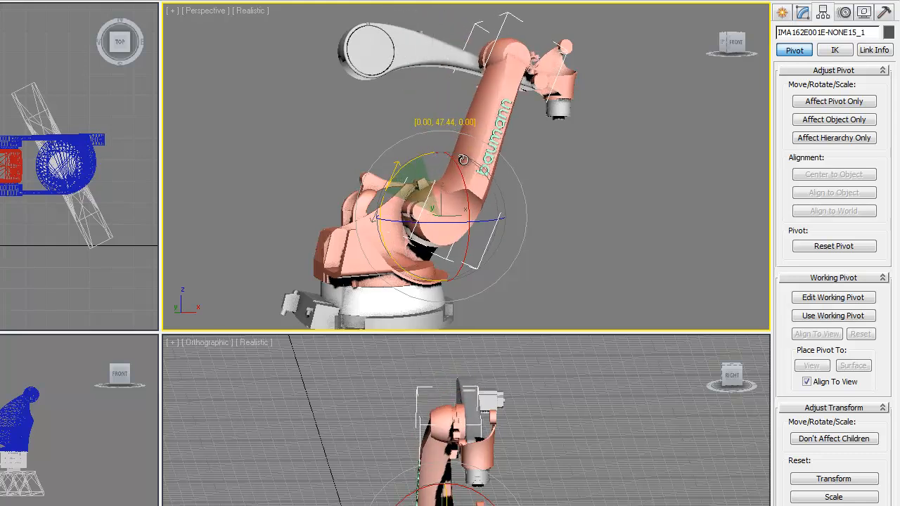
{"action": "key", "text": "ctrl+z"}
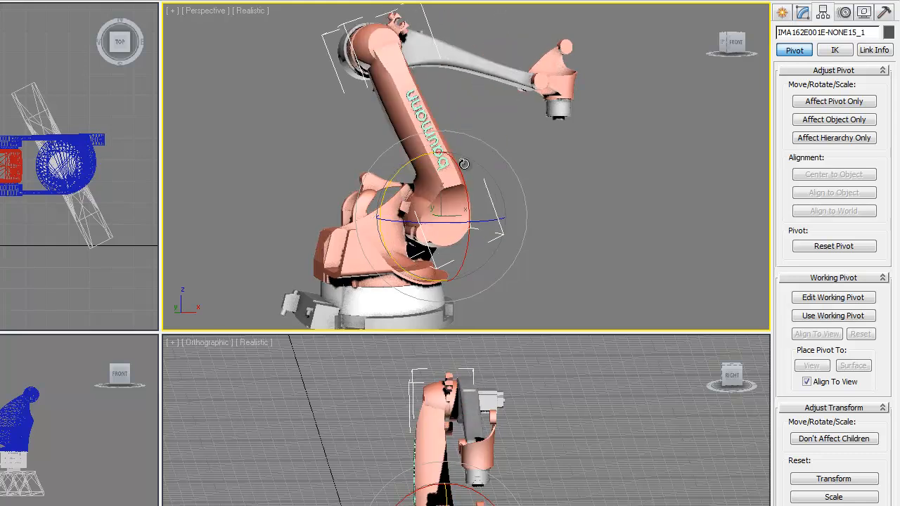
{"action": "left_click", "coordinate": [578, 171]}
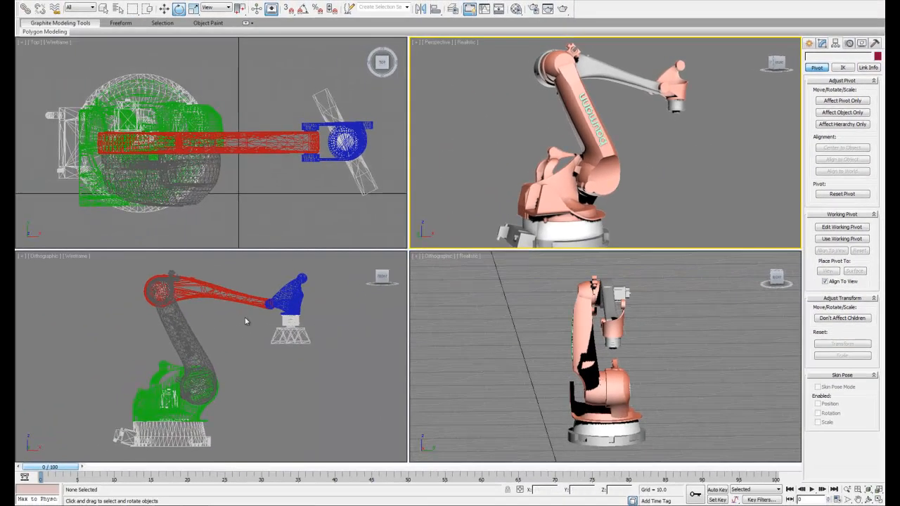
Select the gray arm link, display its Link Info settings, and set the Rotate tool's reference coordinate system to Local
{"action": "left_click", "coordinate": [187, 339]}
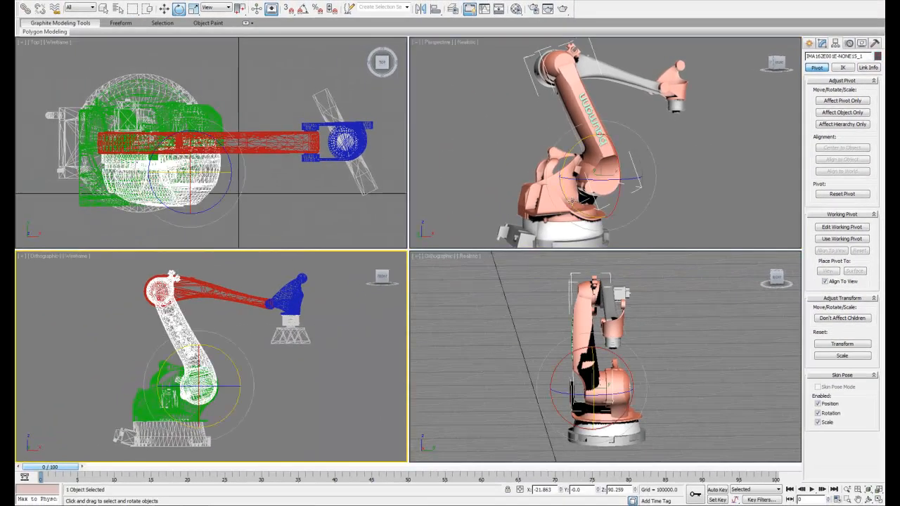
{"action": "left_click", "coordinate": [867, 70]}
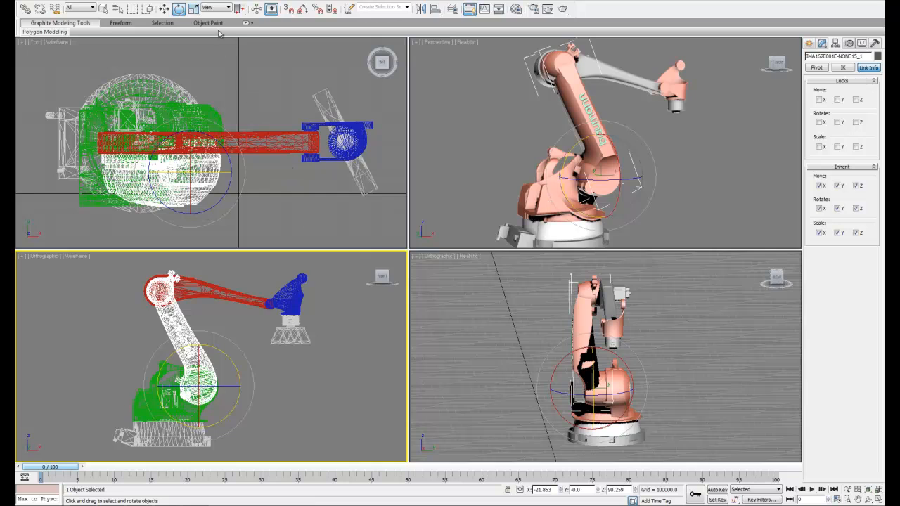
{"action": "left_click", "coordinate": [216, 7]}
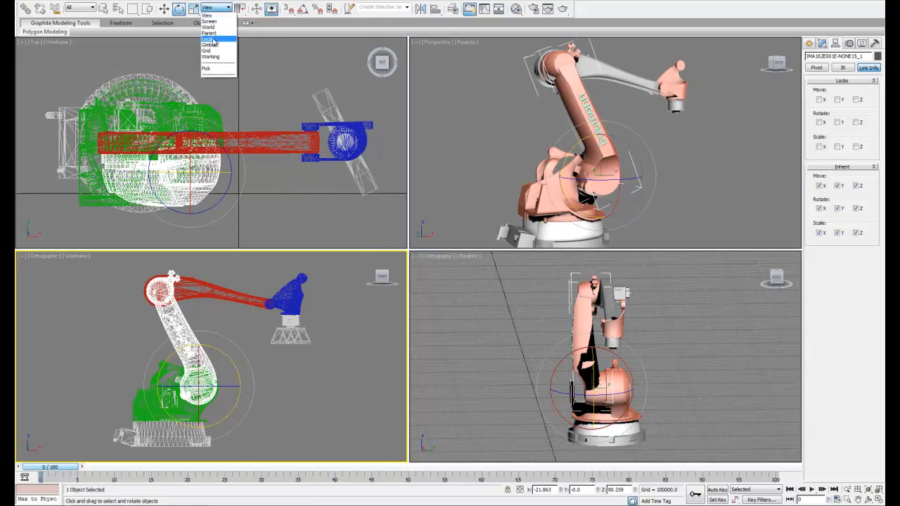
{"action": "left_click", "coordinate": [212, 39]}
{"action": "left_click_drag", "start_coordinate": [376, 276], "coordinate": [373, 289]}
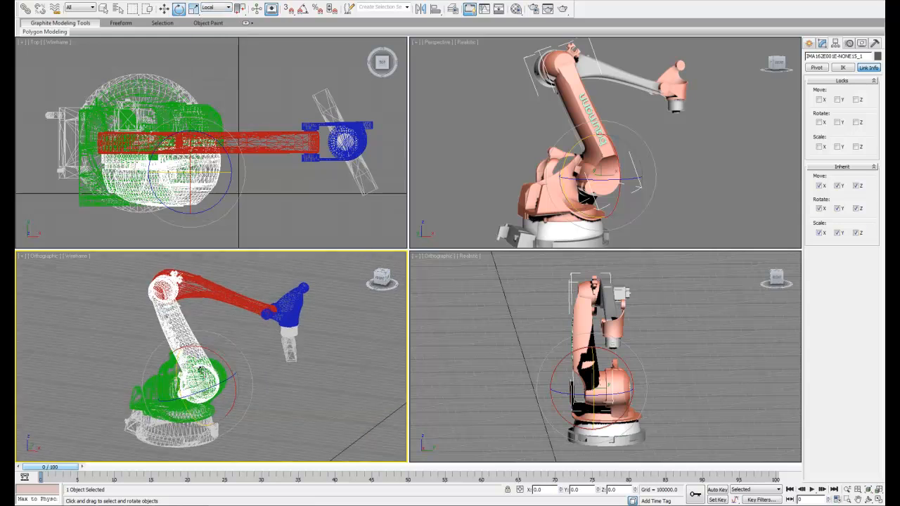
{"action": "scroll", "coordinate": [191, 392], "scroll_direction": "up", "scroll_amount": 3}
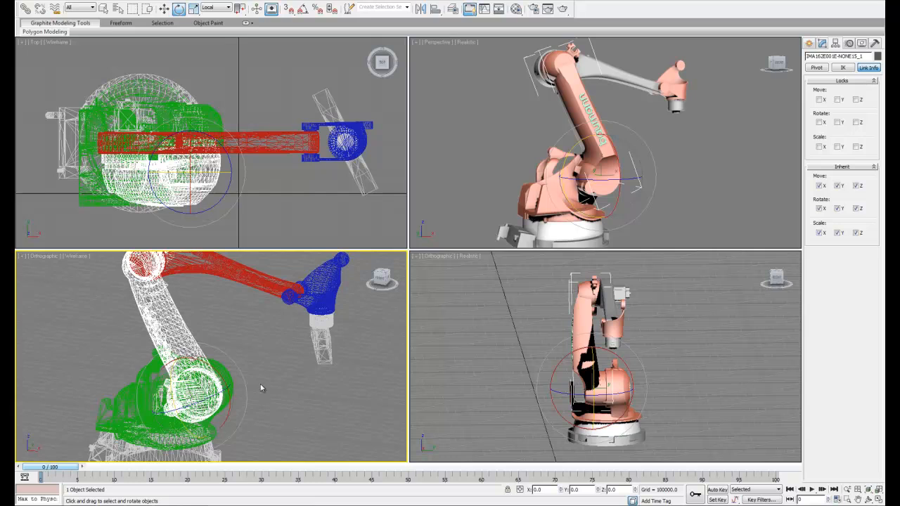
{"action": "left_click", "coordinate": [164, 9]}
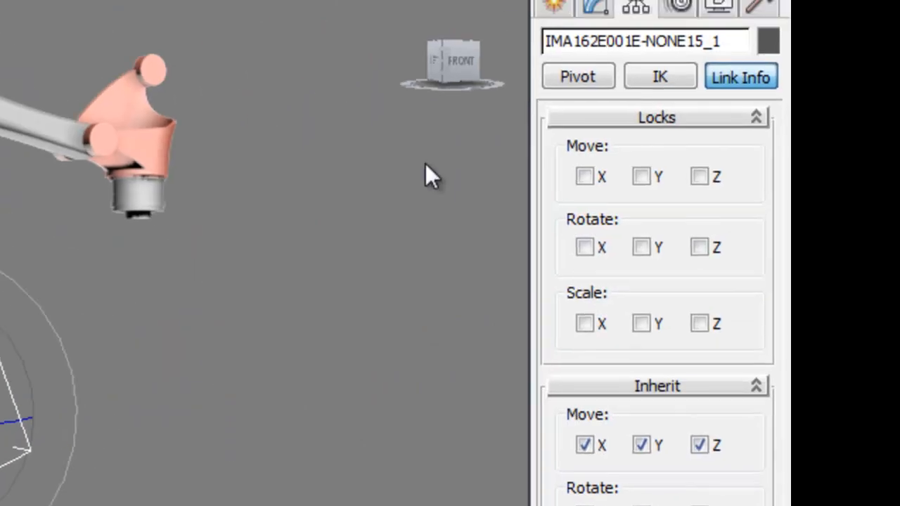
Lock the gray arm link's movement and scale on X, Y and Z, and its rotation on Y and Z
{"action": "left_click", "coordinate": [584, 176]}
{"action": "left_click", "coordinate": [641, 177]}
{"action": "left_click", "coordinate": [700, 176]}
{"action": "left_click", "coordinate": [646, 245]}
{"action": "left_click", "coordinate": [697, 247]}
{"action": "left_click", "coordinate": [641, 326]}
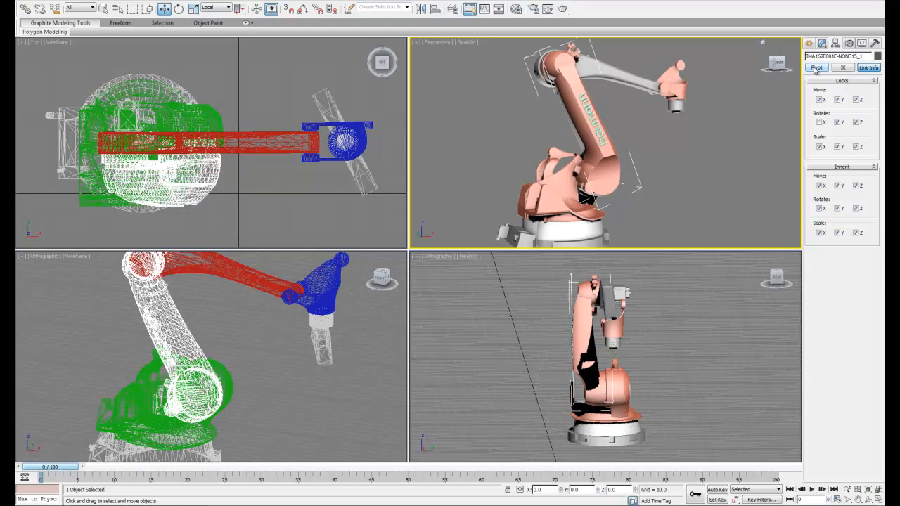
Test-rotate the gray arm link backward and forward about its unlocked local X axis, undo the rotations and deselect it
{"action": "left_click", "coordinate": [816, 67]}
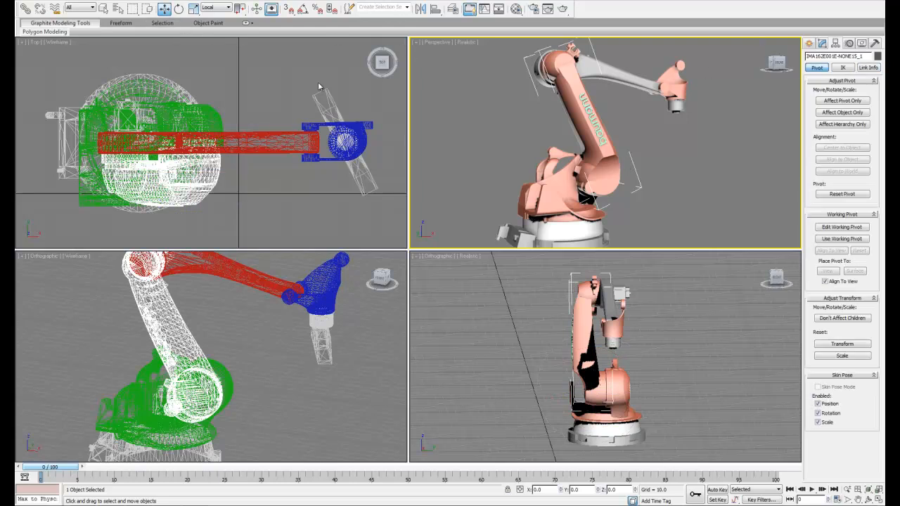
{"action": "left_click", "coordinate": [179, 8]}
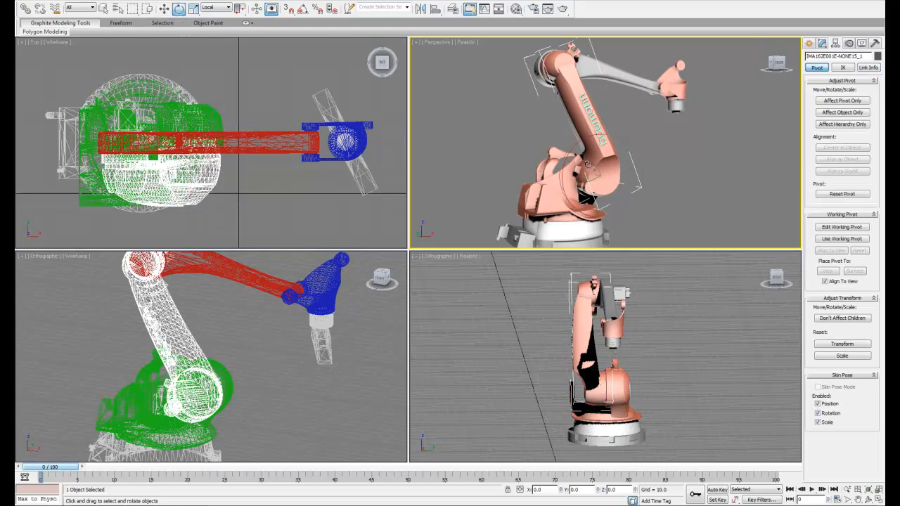
{"action": "left_click_drag", "start_coordinate": [578, 145], "coordinate": [566, 161]}
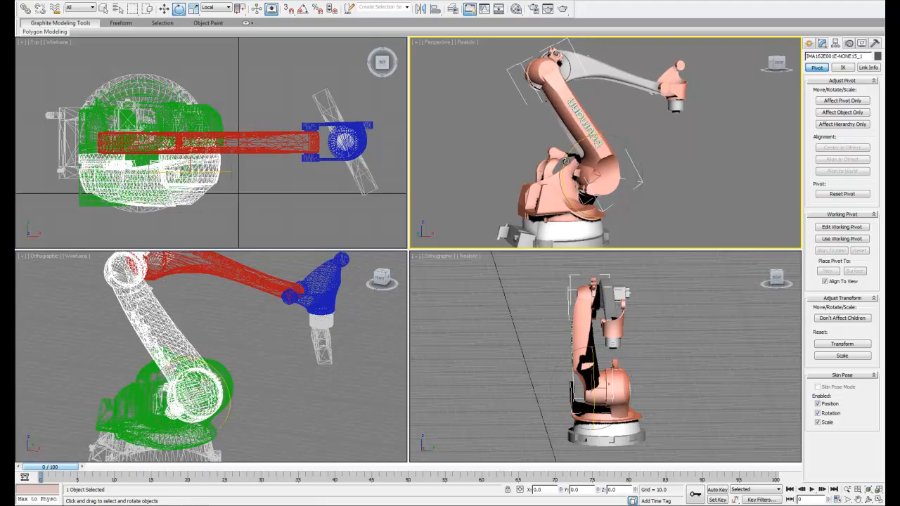
{"action": "mouse_move", "coordinate": [632, 150]}
{"action": "left_mouse_down"}
{"action": "mouse_move", "coordinate": [635, 129]}
{"action": "mouse_move", "coordinate": [618, 173]}
{"action": "left_mouse_up"}
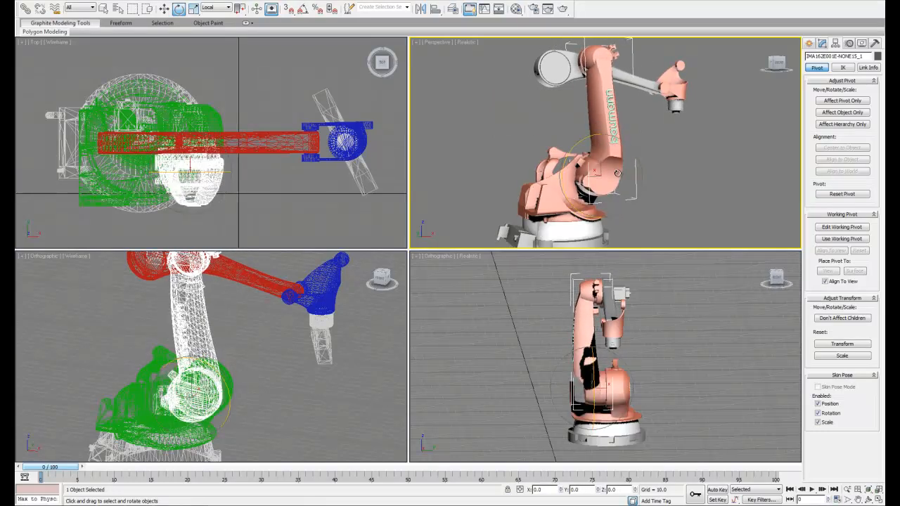
{"action": "key", "text": "ctrl+z"}
{"action": "key", "text": "ctrl+y"}
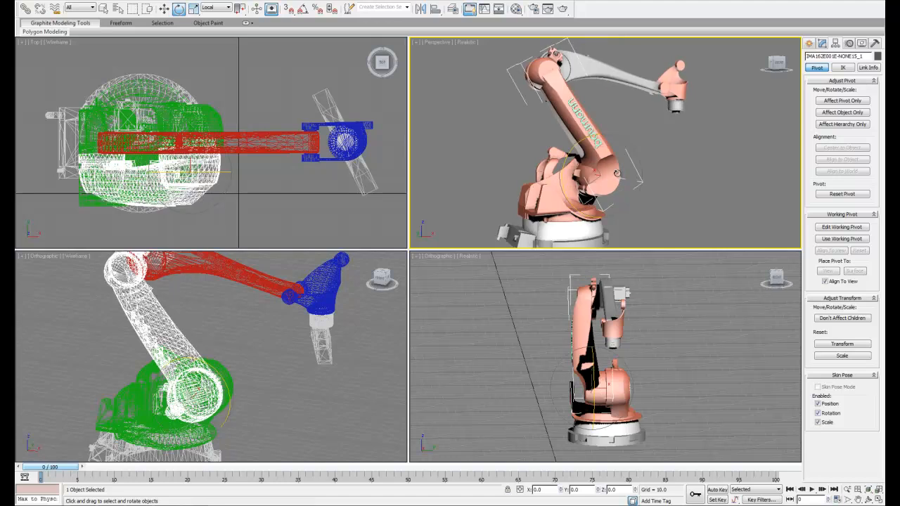
{"action": "key", "text": "ctrl+z"}
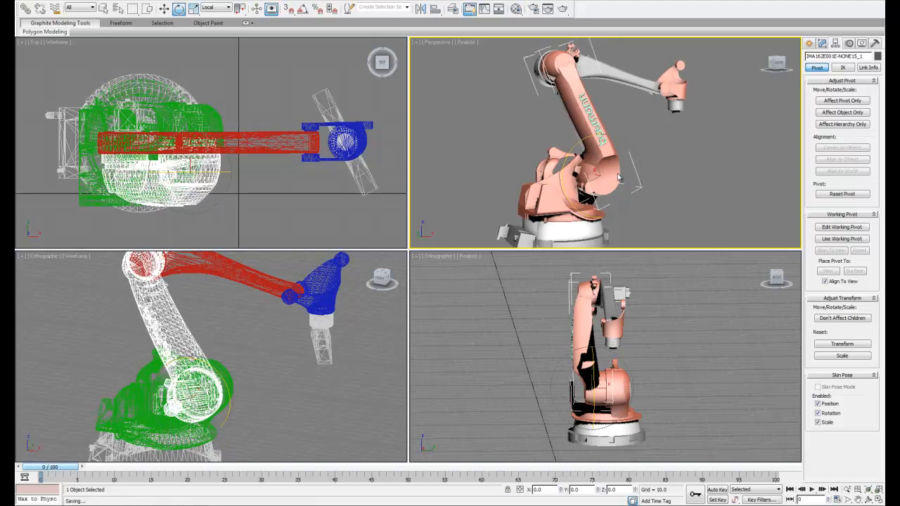
{"action": "left_click", "coordinate": [686, 179]}
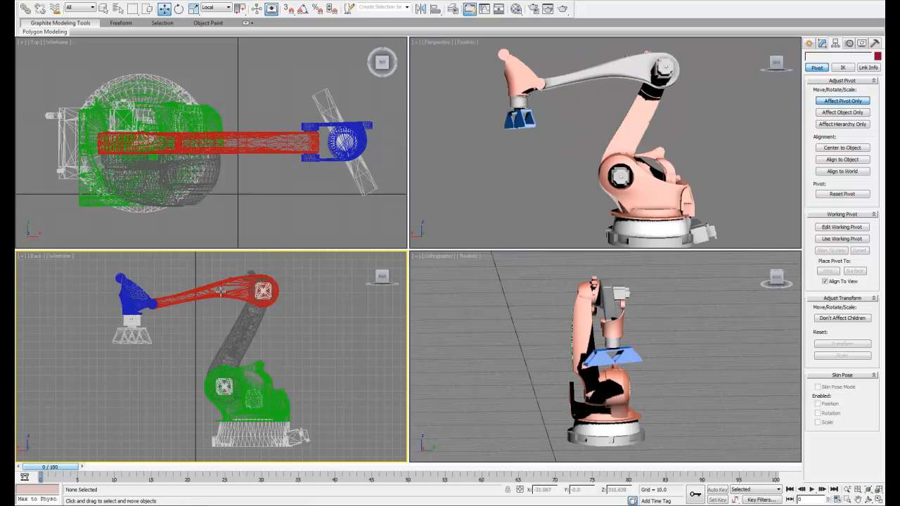
Select the red forearm in the back view and center its pivot to the object
{"action": "left_click", "coordinate": [221, 290]}
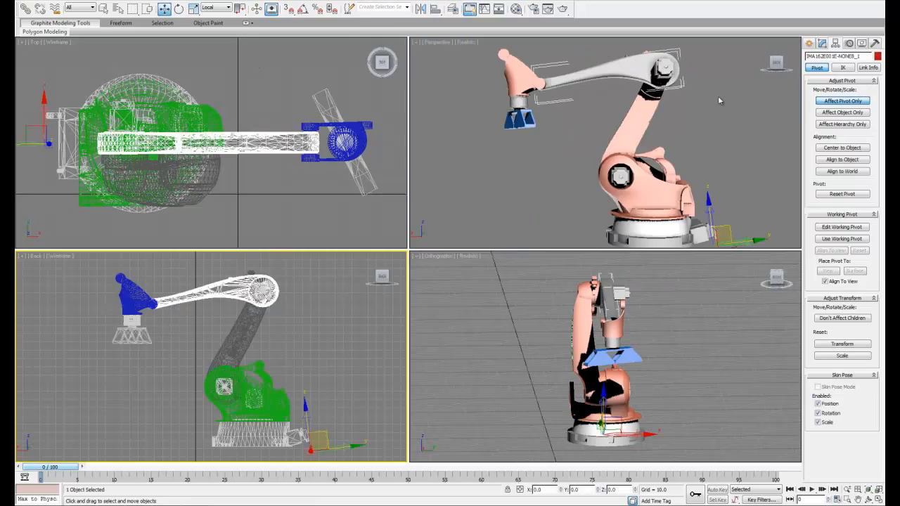
{"action": "left_click", "coordinate": [837, 147]}
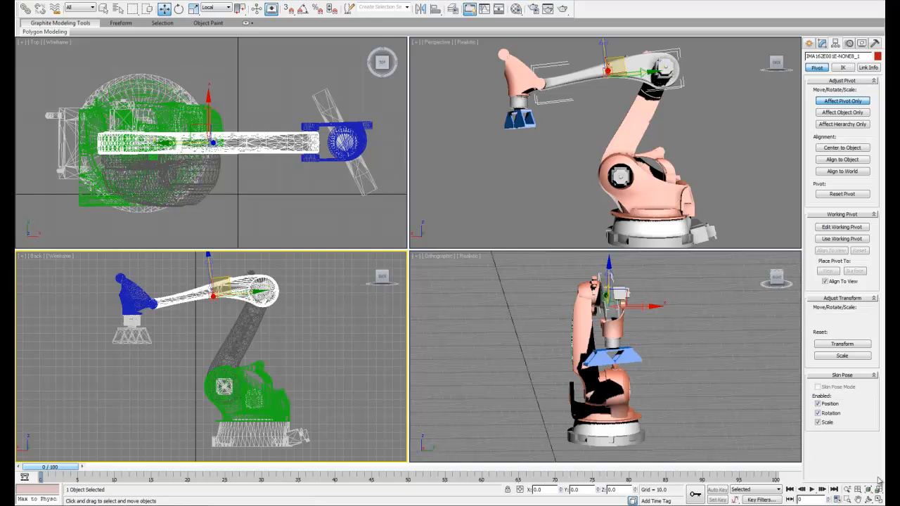
{"action": "left_click", "coordinate": [878, 499]}
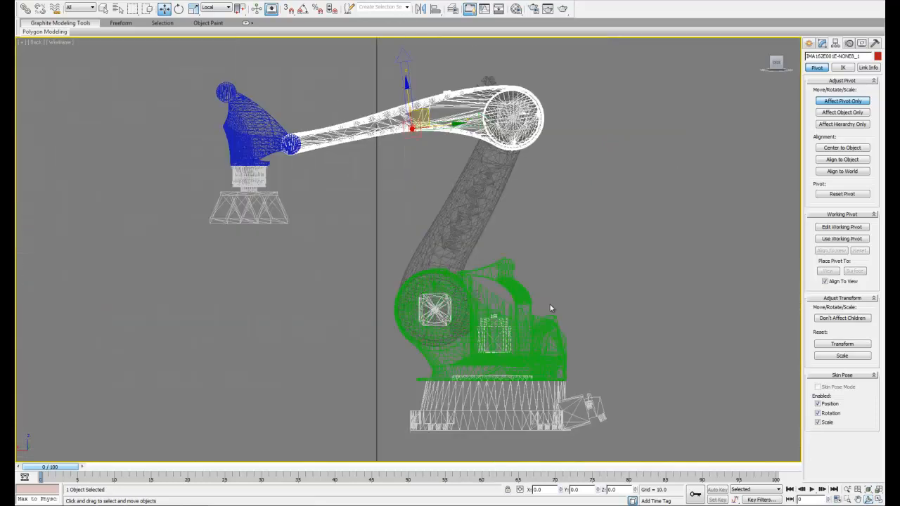
{"action": "middle_click_drag", "start_coordinate": [599, 216], "coordinate": [546, 311]}
{"action": "scroll", "coordinate": [421, 200], "scroll_direction": "down", "scroll_amount": 1}
{"action": "scroll", "coordinate": [419, 204], "scroll_direction": "up", "scroll_amount": 2}
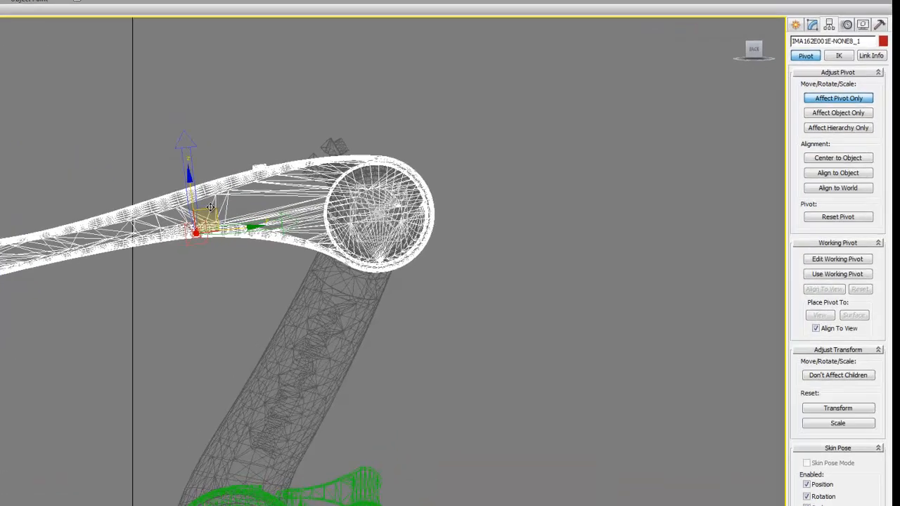
Move the red forearm's pivot to the center of its circular joint with the gray arm link
{"action": "left_click_drag", "start_coordinate": [210, 207], "coordinate": [379, 195]}
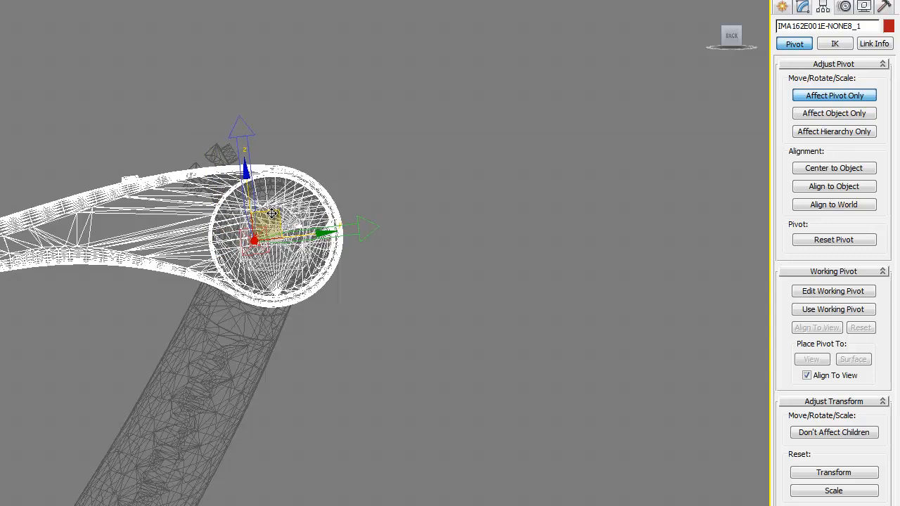
{"action": "left_click_drag", "start_coordinate": [271, 213], "coordinate": [289, 209]}
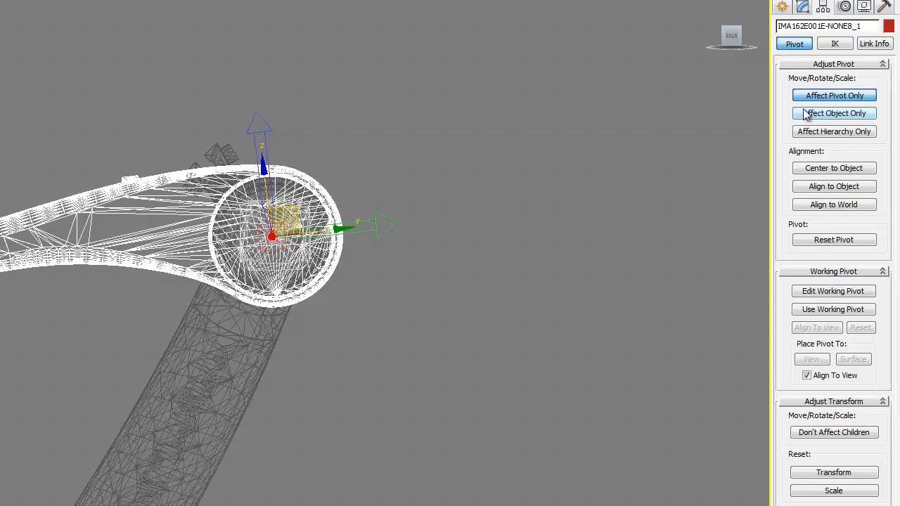
Lock the red forearm's movement and scale on X, Y and Z, and its rotation on Y and Z
{"action": "left_click", "coordinate": [873, 44]}
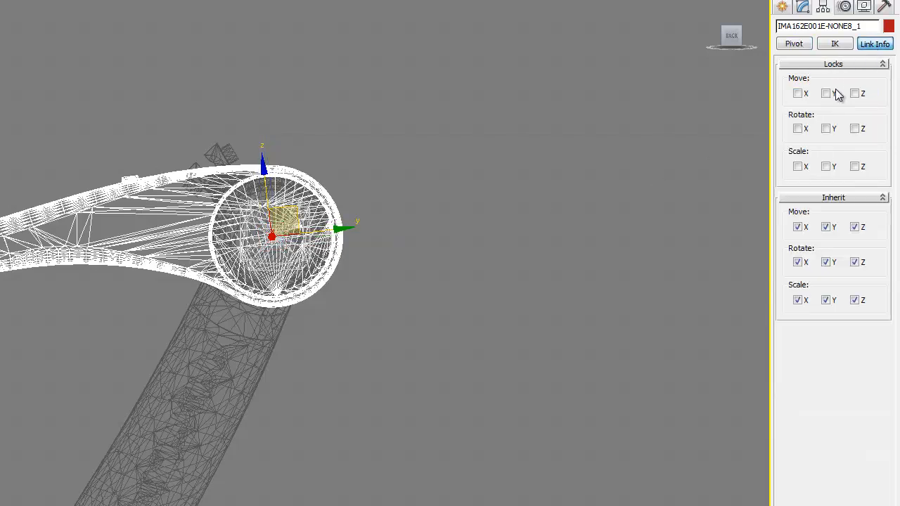
{"action": "left_click", "coordinate": [797, 94]}
{"action": "left_click", "coordinate": [826, 94]}
{"action": "left_click", "coordinate": [854, 93]}
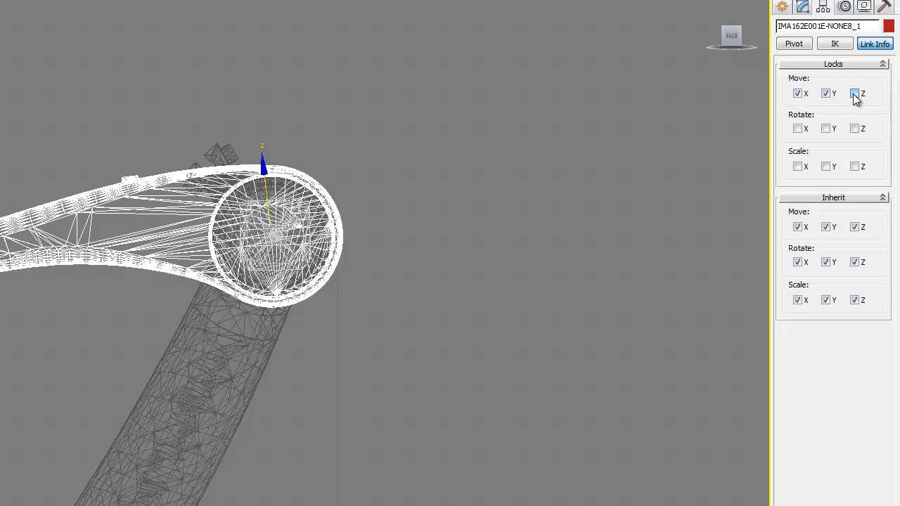
{"action": "left_click", "coordinate": [826, 129]}
{"action": "left_click", "coordinate": [855, 128]}
{"action": "left_click", "coordinate": [855, 166]}
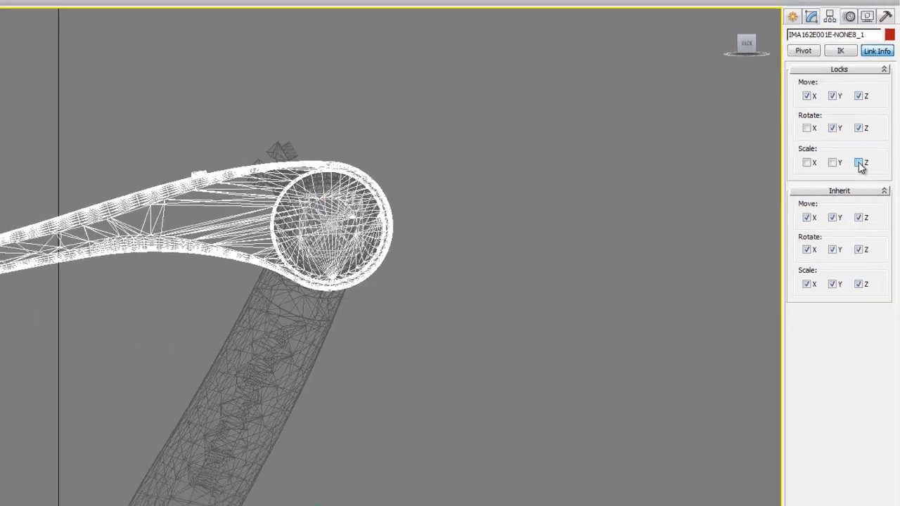
{"action": "left_click", "coordinate": [825, 167]}
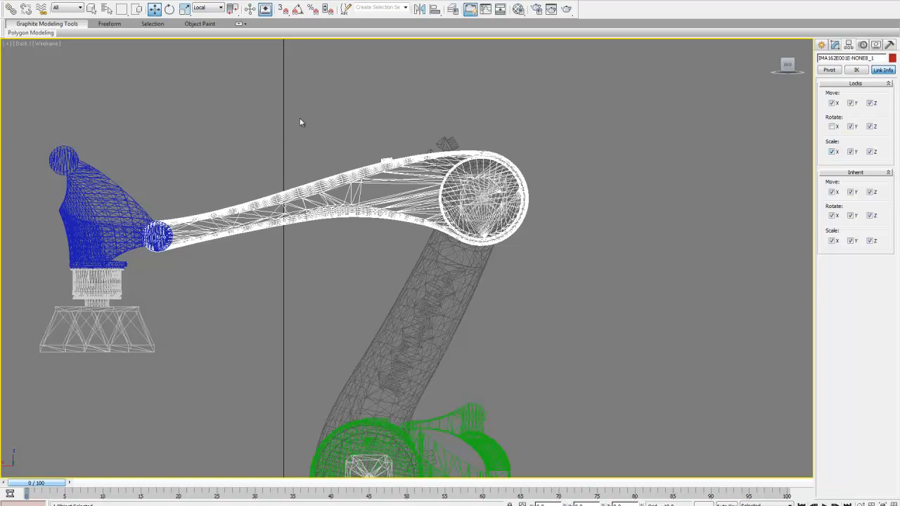
Test-rotate the red forearm about its unlocked local X axis, undo the rotation and deselect it
{"action": "left_click", "coordinate": [167, 12]}
{"action": "left_click_drag", "start_coordinate": [444, 177], "coordinate": [408, 153]}
{"action": "key", "text": "ctrl+z"}
{"action": "left_click", "coordinate": [619, 215]}
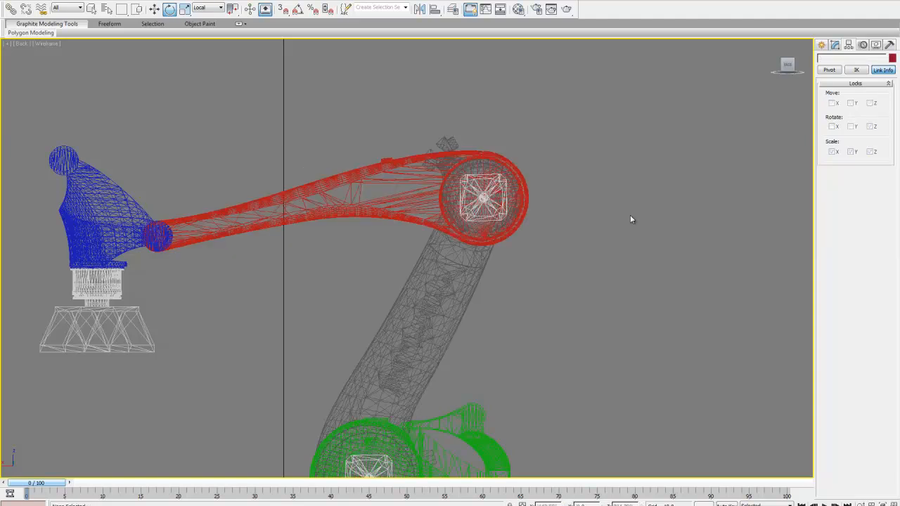
Select the blue wrist part and center its pivot to the object
{"action": "scroll", "coordinate": [609, 224], "scroll_direction": "up", "scroll_amount": 2}
{"action": "scroll", "coordinate": [607, 225], "scroll_direction": "down", "scroll_amount": 2}
{"action": "middle_click_drag", "start_coordinate": [324, 246], "coordinate": [513, 250]}
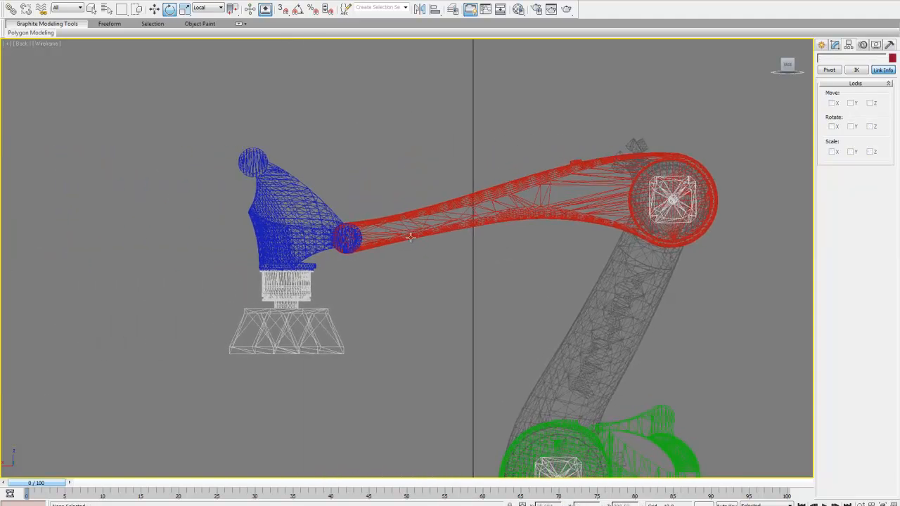
{"action": "left_click", "coordinate": [327, 227]}
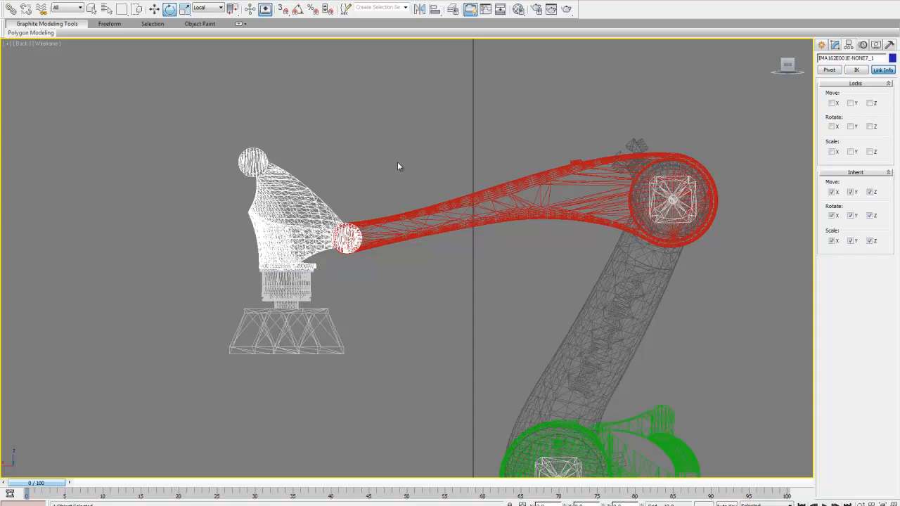
{"action": "left_click", "coordinate": [829, 69]}
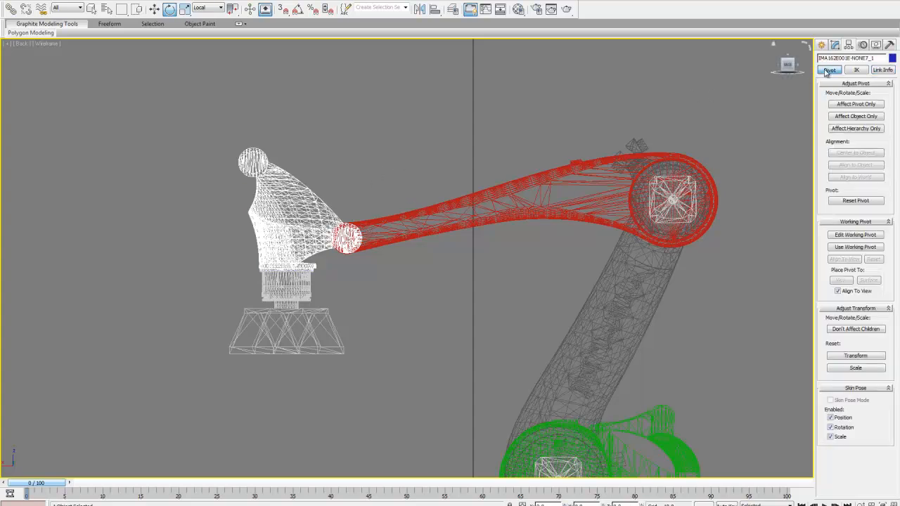
{"action": "left_click", "coordinate": [841, 104]}
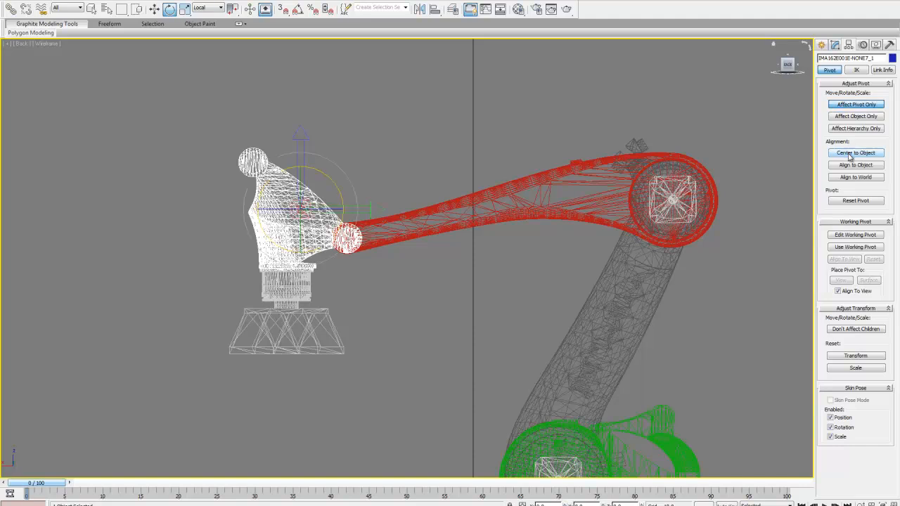
Move the blue wrist's pivot to the center of its joint with the red forearm and display its Link Info settings
{"action": "left_click", "coordinate": [153, 10]}
{"action": "left_click_drag", "start_coordinate": [320, 192], "coordinate": [364, 221]}
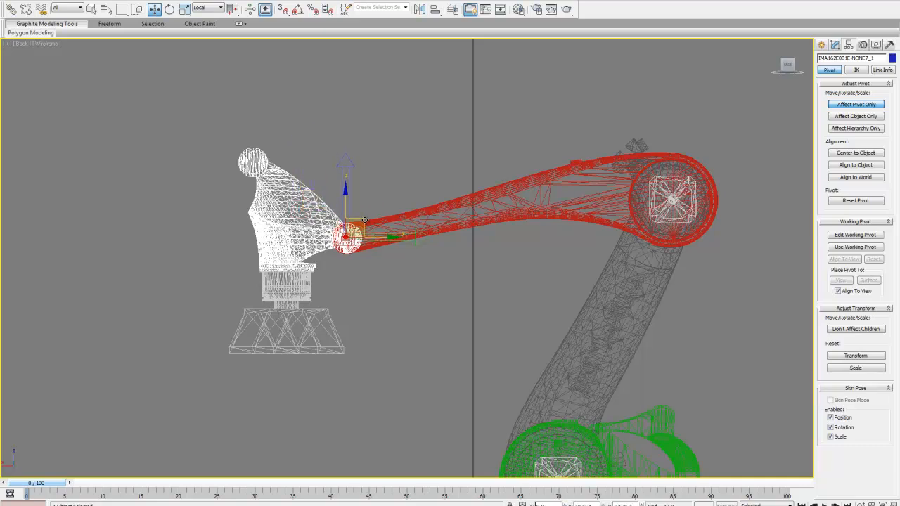
{"action": "scroll", "coordinate": [351, 237], "scroll_direction": "up", "scroll_amount": 2}
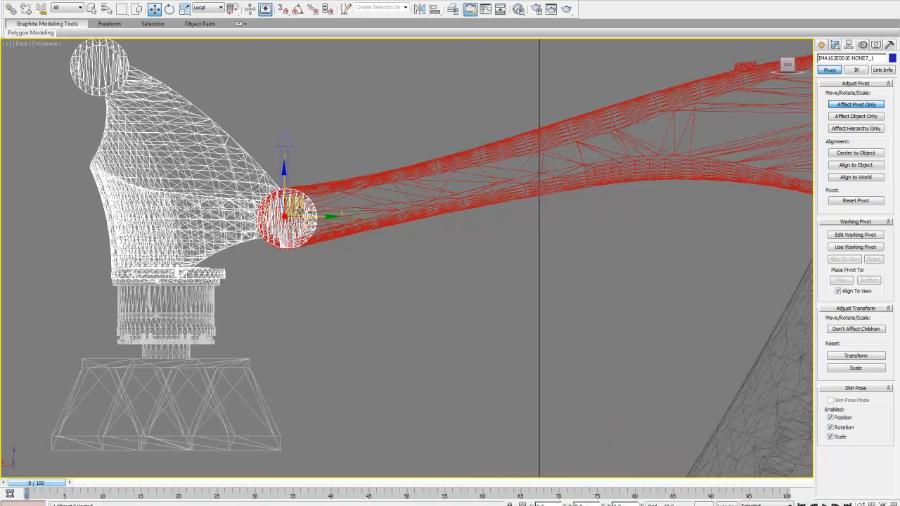
{"action": "left_click_drag", "start_coordinate": [300, 202], "coordinate": [303, 203]}
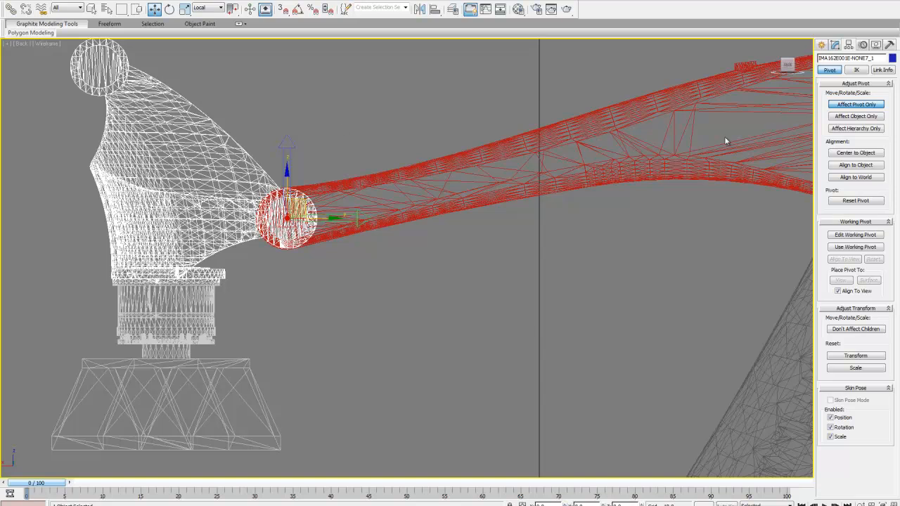
{"action": "left_click", "coordinate": [878, 69]}
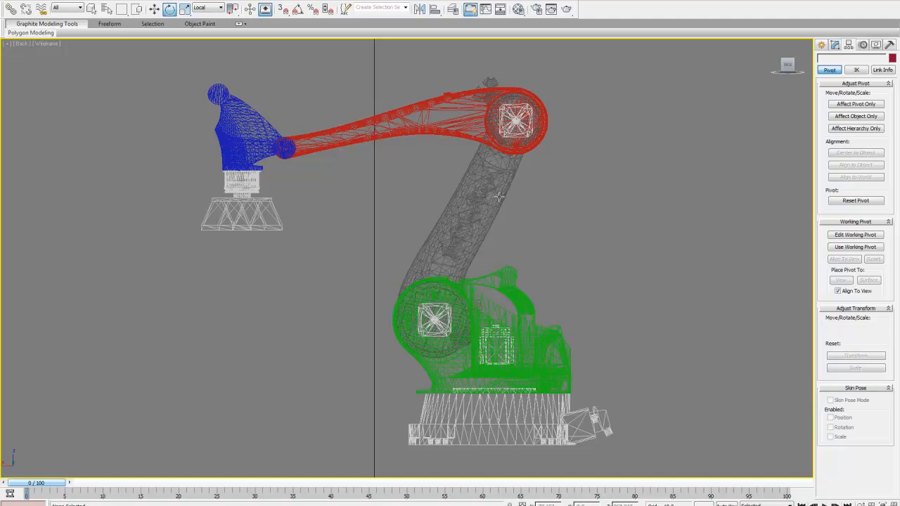
Select the green rotating base and lock its movement and scale on X, Y and Z, and its rotation on X and Y
{"action": "left_click", "coordinate": [534, 351]}
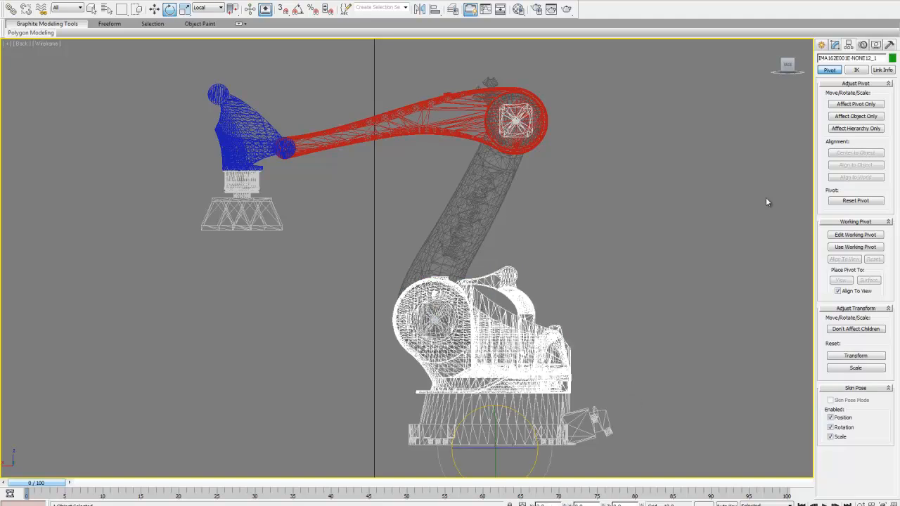
{"action": "left_click", "coordinate": [789, 75]}
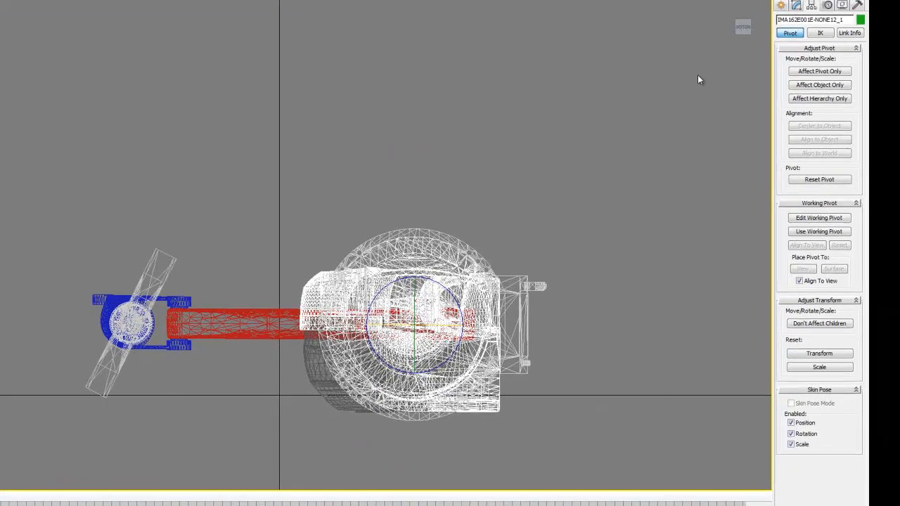
{"action": "middle_click_drag", "start_coordinate": [658, 224], "coordinate": [655, 172]}
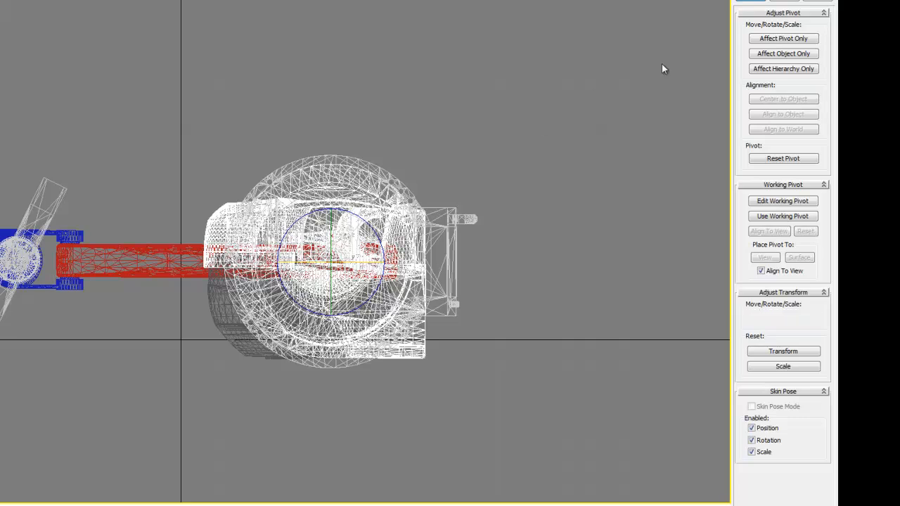
{"action": "left_click", "coordinate": [767, 40]}
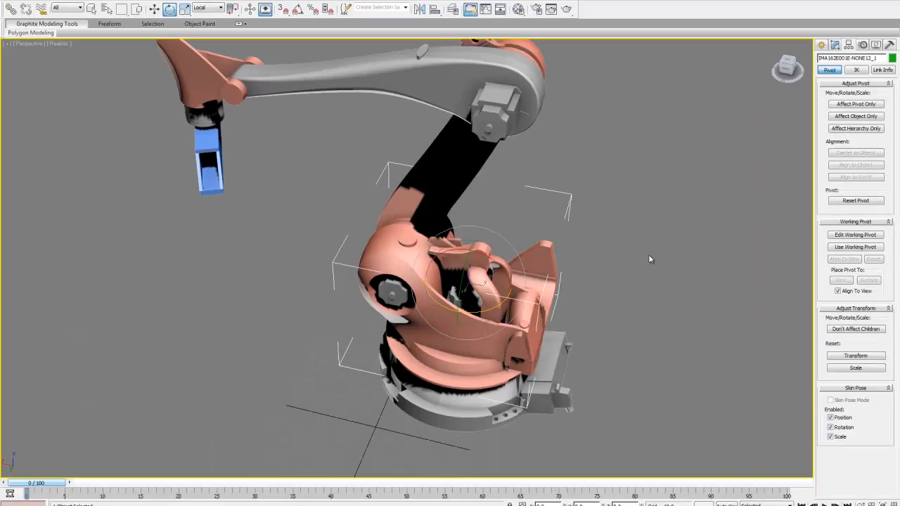
{"action": "left_click", "coordinate": [883, 71]}
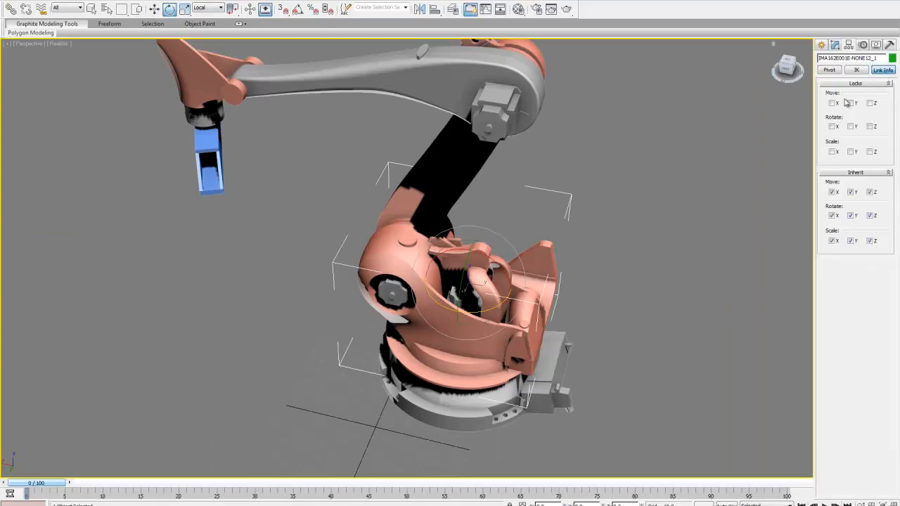
{"action": "left_click", "coordinate": [833, 104]}
{"action": "left_click", "coordinate": [851, 103]}
{"action": "left_click", "coordinate": [870, 103]}
{"action": "left_click", "coordinate": [832, 126]}
{"action": "left_click", "coordinate": [850, 127]}
{"action": "left_click", "coordinate": [833, 151]}
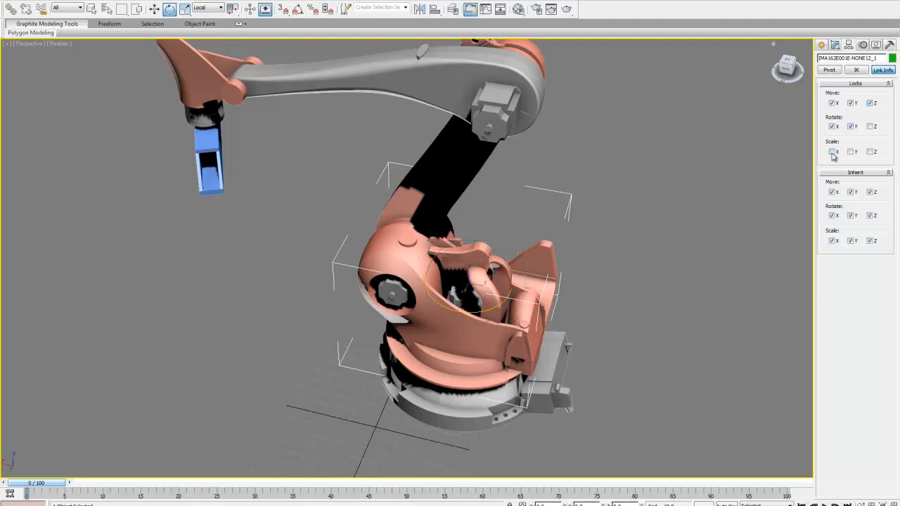
{"action": "left_click", "coordinate": [870, 152]}
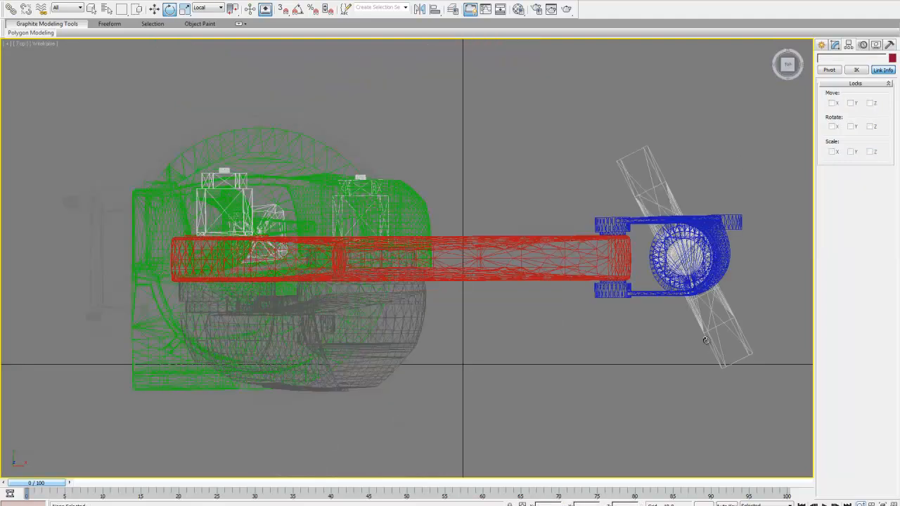
Select the gripper Greifer:1 in the top view and center its pivot to the object
{"action": "left_click", "coordinate": [706, 340]}
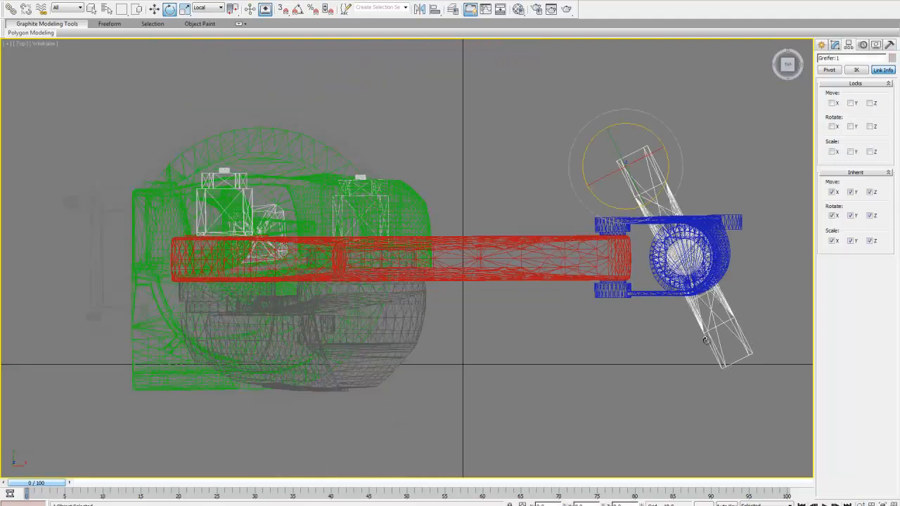
{"action": "left_click", "coordinate": [831, 71]}
{"action": "left_click", "coordinate": [851, 105]}
{"action": "left_click", "coordinate": [854, 153]}
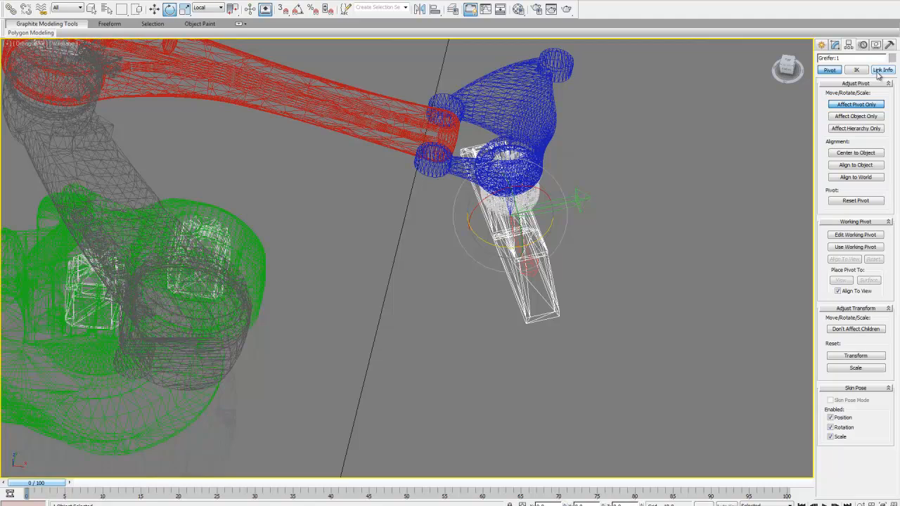
Lock the gripper's movement and scale on X, Y and Z and its rotation on X and Y, and deselect it
{"action": "left_click", "coordinate": [878, 71]}
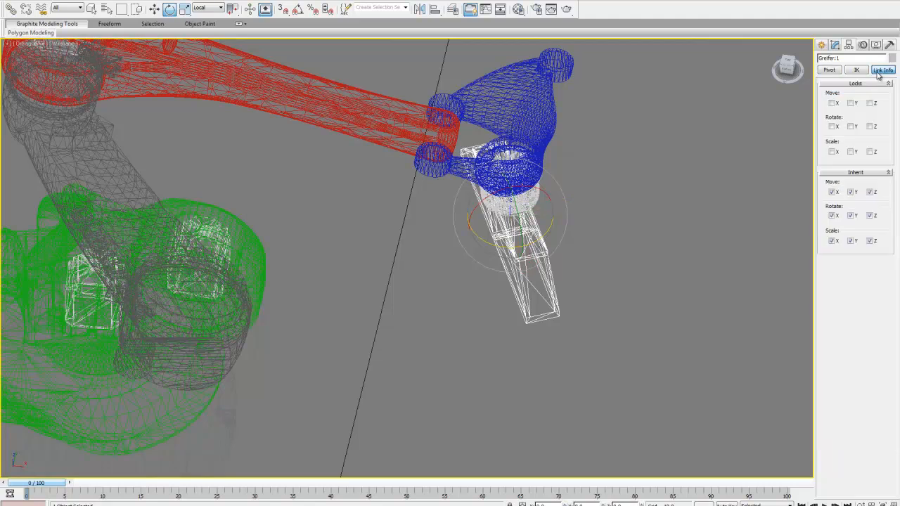
{"action": "left_click", "coordinate": [851, 104]}
{"action": "left_click", "coordinate": [870, 103]}
{"action": "left_click", "coordinate": [833, 127]}
{"action": "left_click", "coordinate": [832, 152]}
{"action": "left_click", "coordinate": [851, 151]}
{"action": "left_click", "coordinate": [723, 154]}
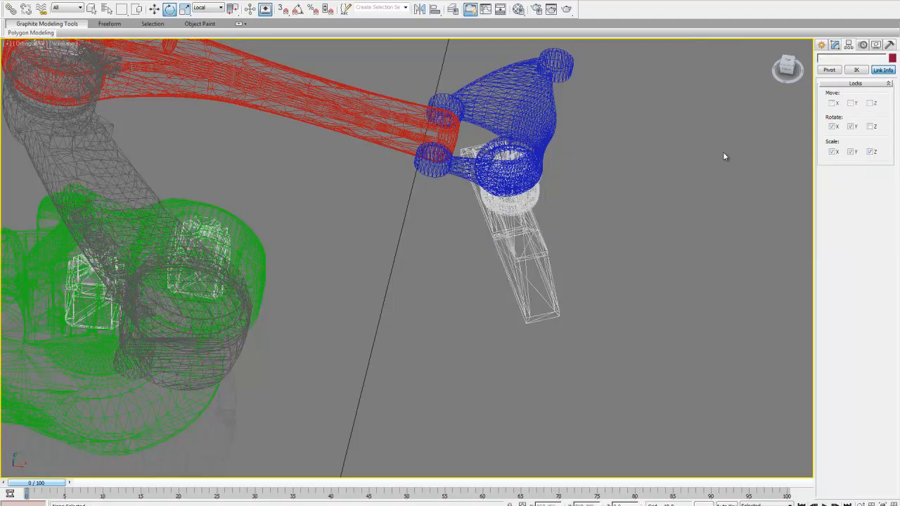
Select the white flange between the gripper and the blue wrist, display its Link Info settings and deselect it
{"action": "left_click", "coordinate": [829, 72]}
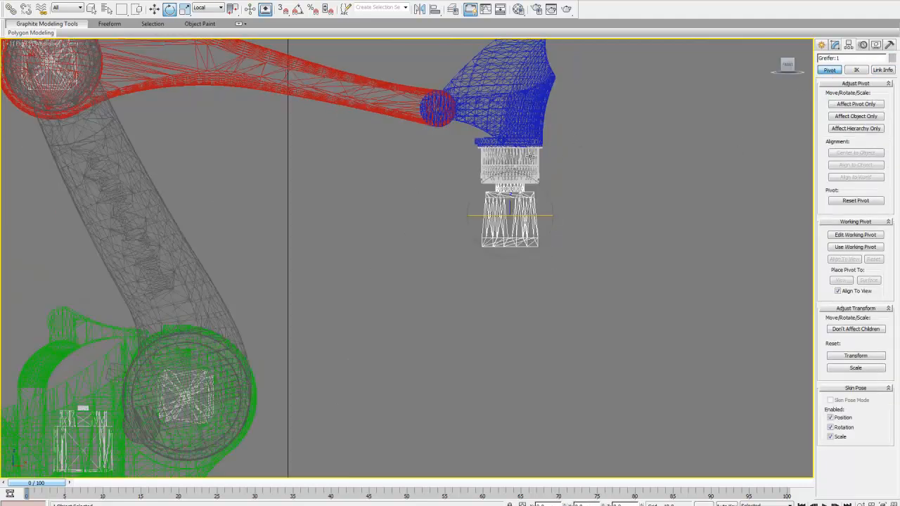
{"action": "left_click", "coordinate": [530, 156]}
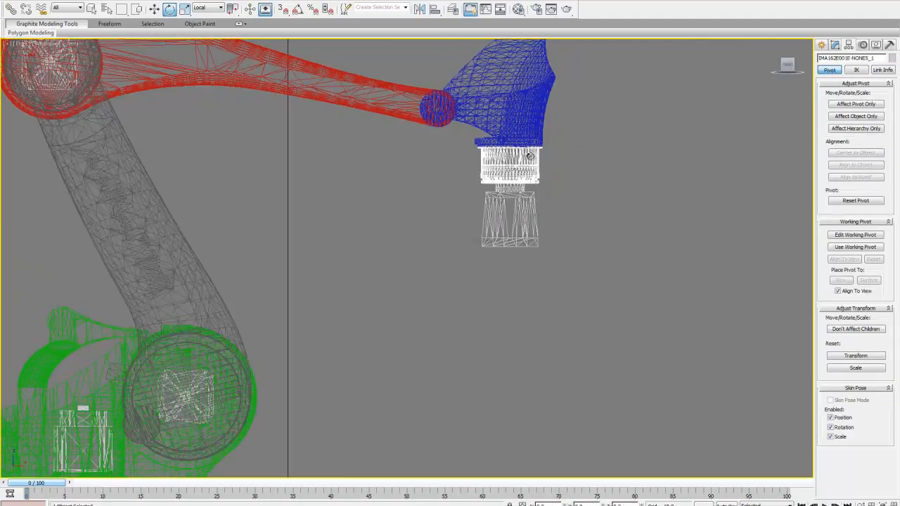
{"action": "left_click", "coordinate": [880, 70]}
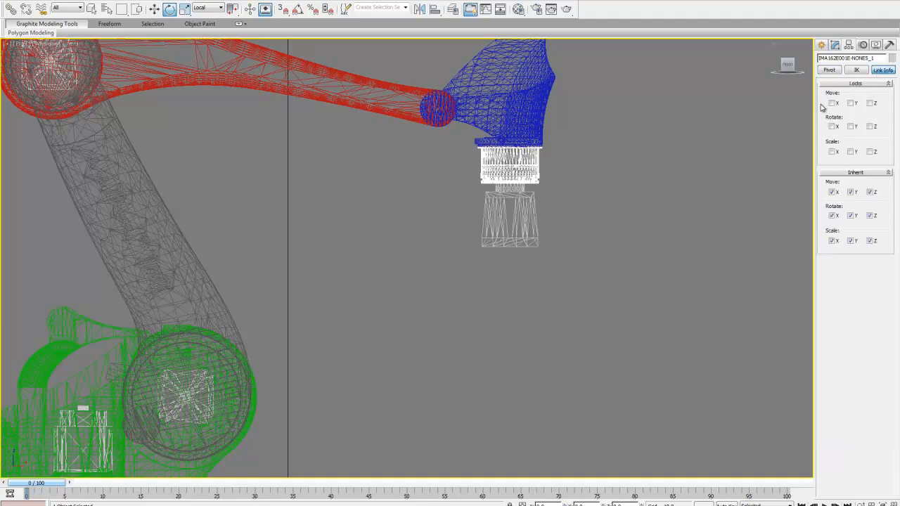
{"action": "left_click", "coordinate": [755, 151]}
In the maximized front view, use Select and Link to parent the gripper to the white flange and the flange to the blue wrist
{"action": "key", "text": "alt+w"}
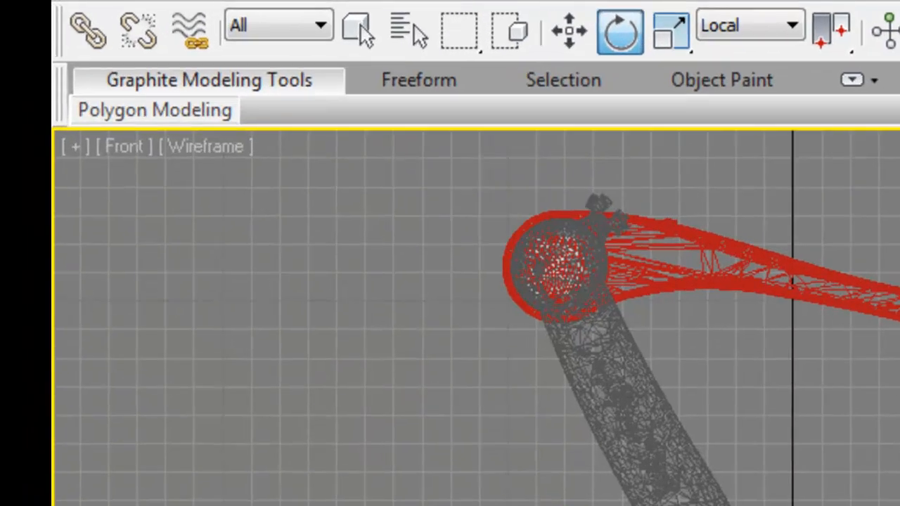
{"action": "left_click", "coordinate": [97, 27]}
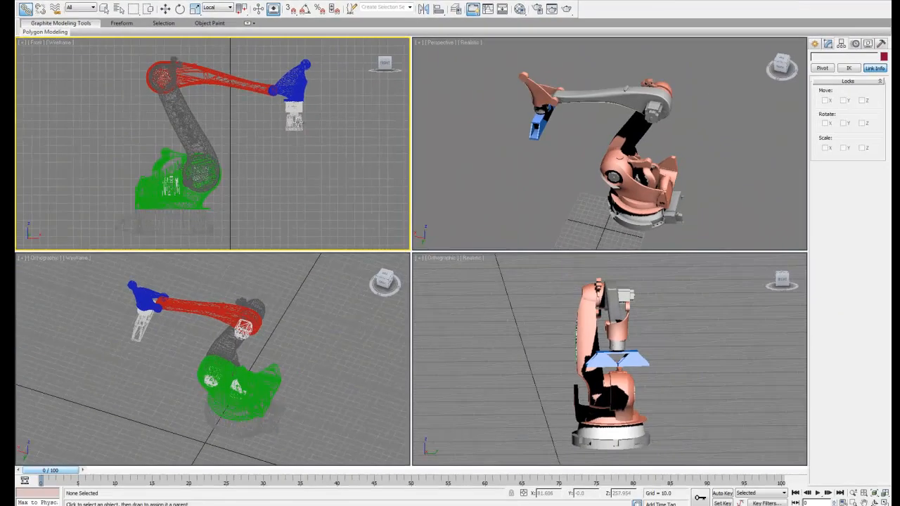
{"action": "scroll", "coordinate": [299, 125], "scroll_direction": "down", "scroll_amount": 2}
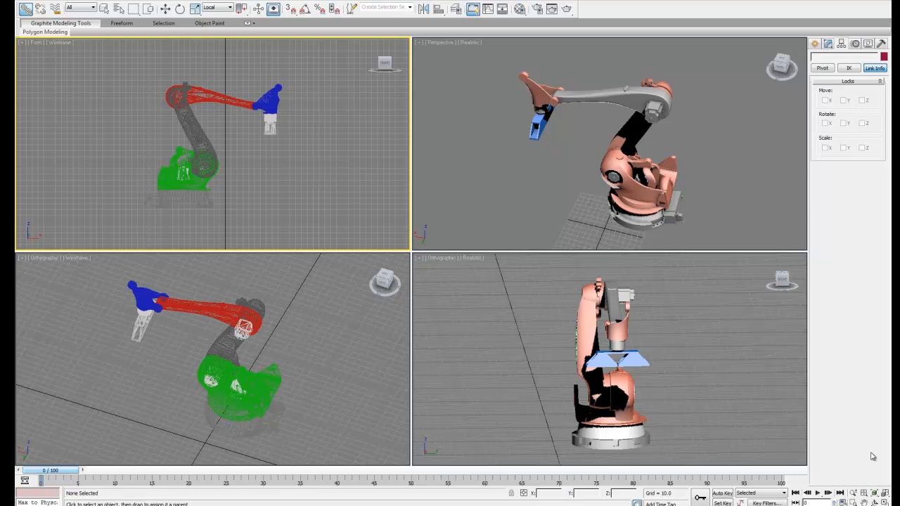
{"action": "left_click", "coordinate": [884, 502]}
{"action": "scroll", "coordinate": [677, 395], "scroll_direction": "up", "scroll_amount": 2}
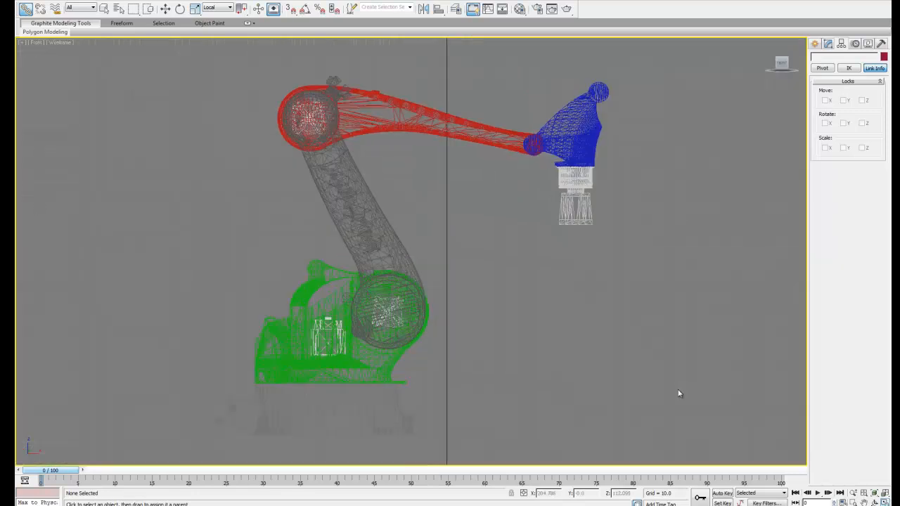
{"action": "left_click", "coordinate": [576, 207]}
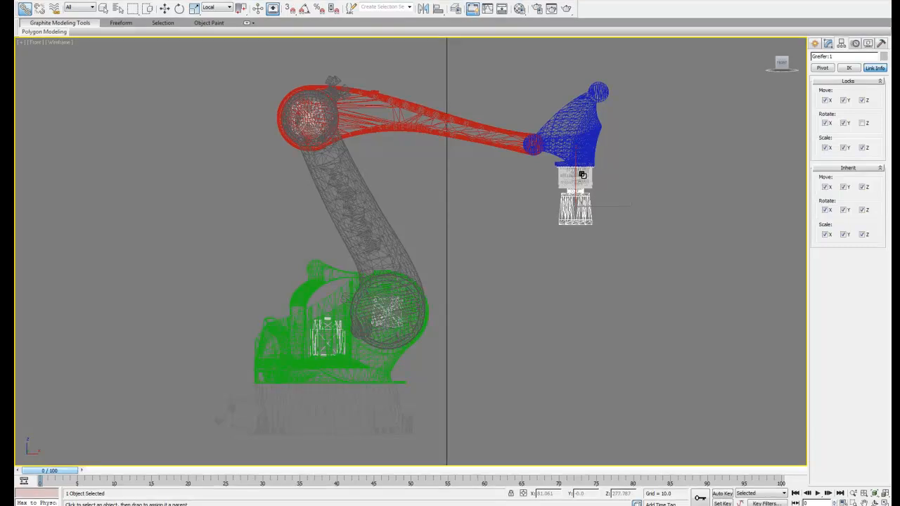
{"action": "left_click_drag", "start_coordinate": [492, 147], "coordinate": [480, 63]}
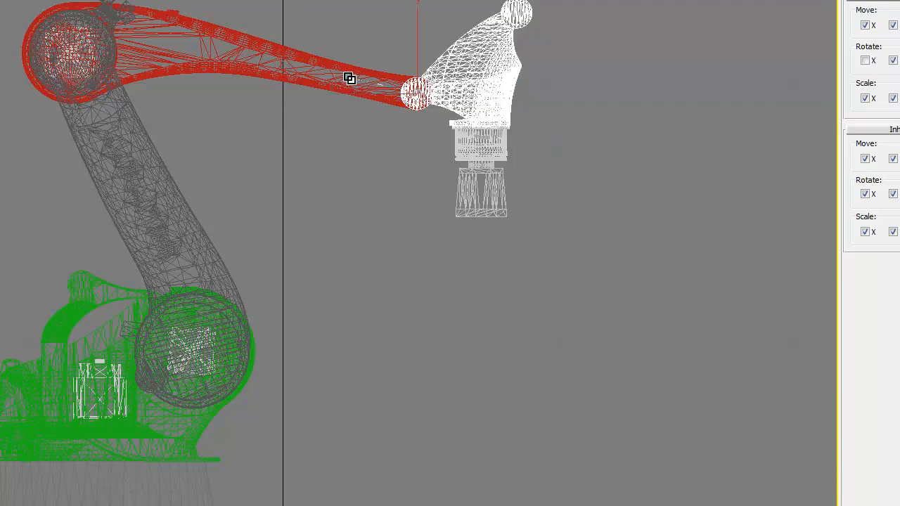
Continue the link chain from the blue wrist through the red upper arm, dark grey lower arm and green carousel to the base
{"action": "left_click", "coordinate": [175, 68]}
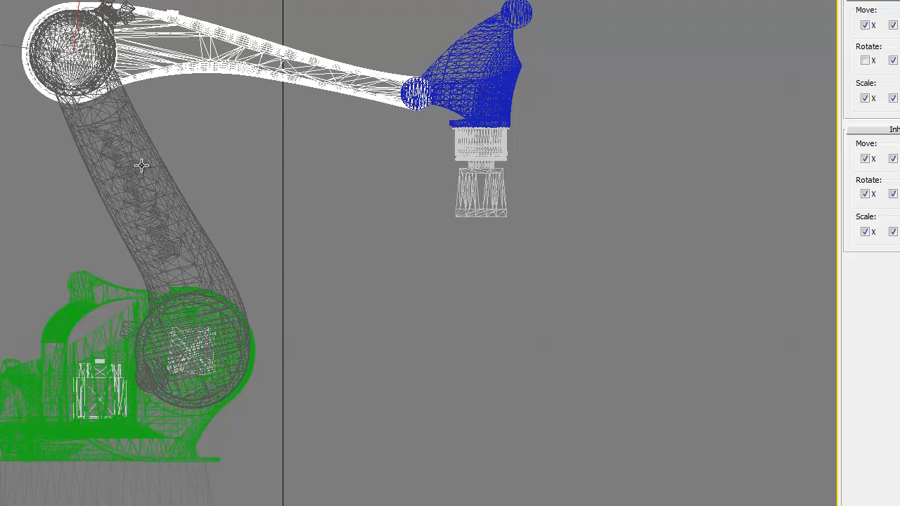
{"action": "left_click", "coordinate": [173, 273]}
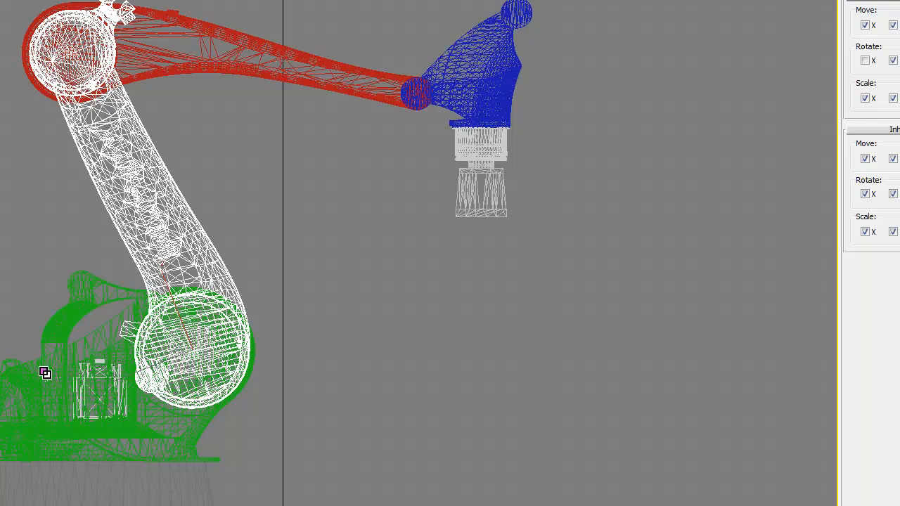
{"action": "left_click", "coordinate": [64, 428]}
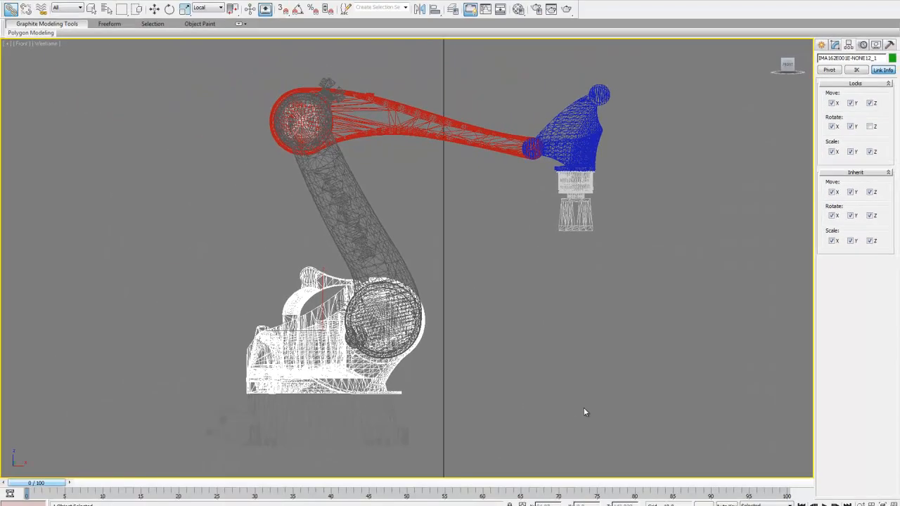
{"action": "left_click", "coordinate": [526, 385]}
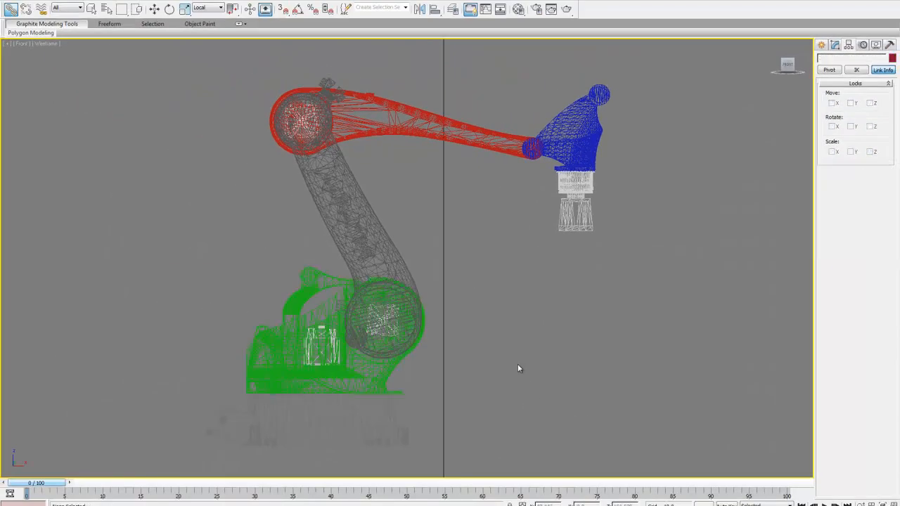
Lock the robot base's movement, rotation and scale on X, Y and Z, and deselect it
{"action": "left_click", "coordinate": [154, 9]}
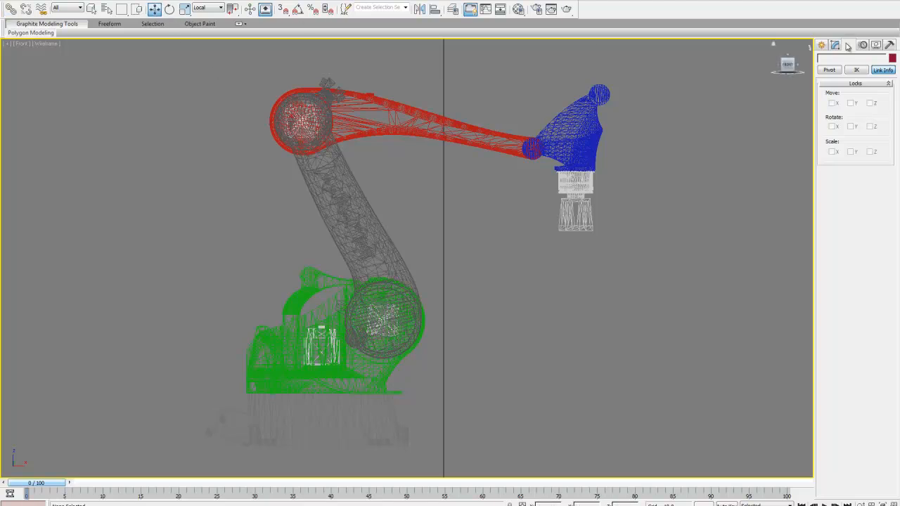
{"action": "left_click", "coordinate": [335, 441]}
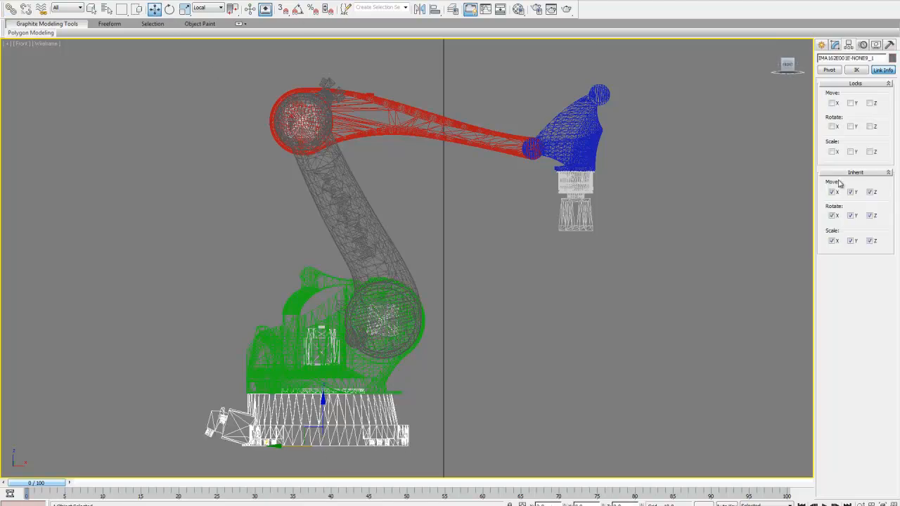
{"action": "left_click", "coordinate": [833, 104]}
{"action": "left_click", "coordinate": [869, 152]}
{"action": "left_click", "coordinate": [715, 232]}
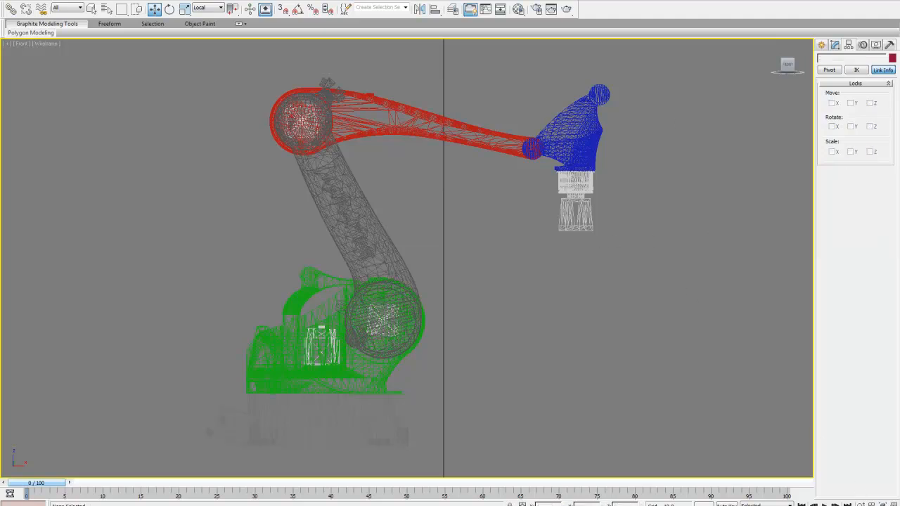
In the maximized perspective view, link the shoulder and elbow motors to the lower arm and the carousel's inner motor to the base
{"action": "key", "text": "alt+w"}
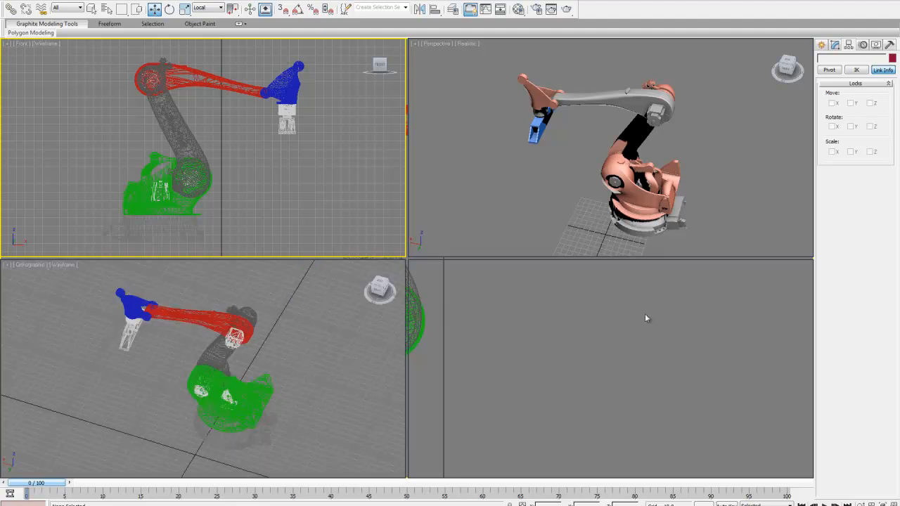
{"action": "left_click", "coordinate": [645, 252]}
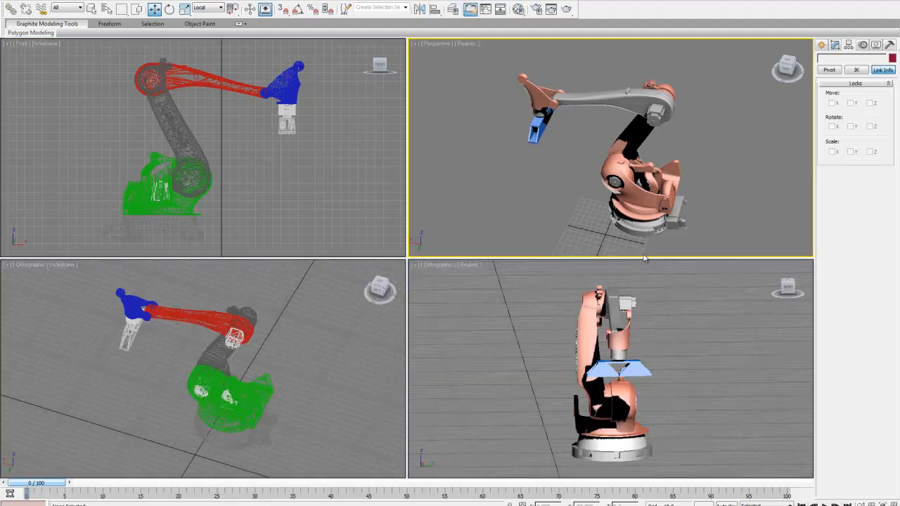
{"action": "scroll", "coordinate": [623, 199], "scroll_direction": "down", "scroll_amount": 1}
{"action": "scroll", "coordinate": [622, 199], "scroll_direction": "up", "scroll_amount": 1}
{"action": "key", "text": "alt+w"}
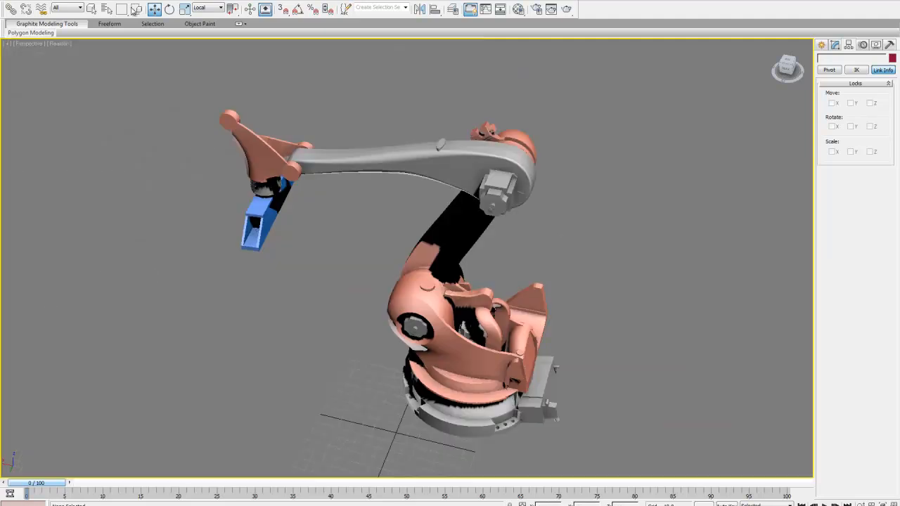
{"action": "left_click", "coordinate": [15, 12]}
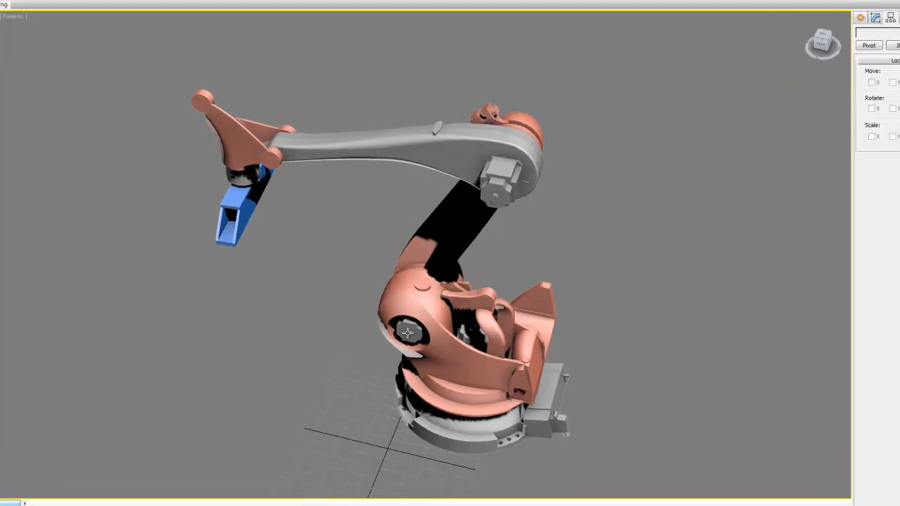
{"action": "left_click_drag", "start_coordinate": [411, 333], "coordinate": [445, 203]}
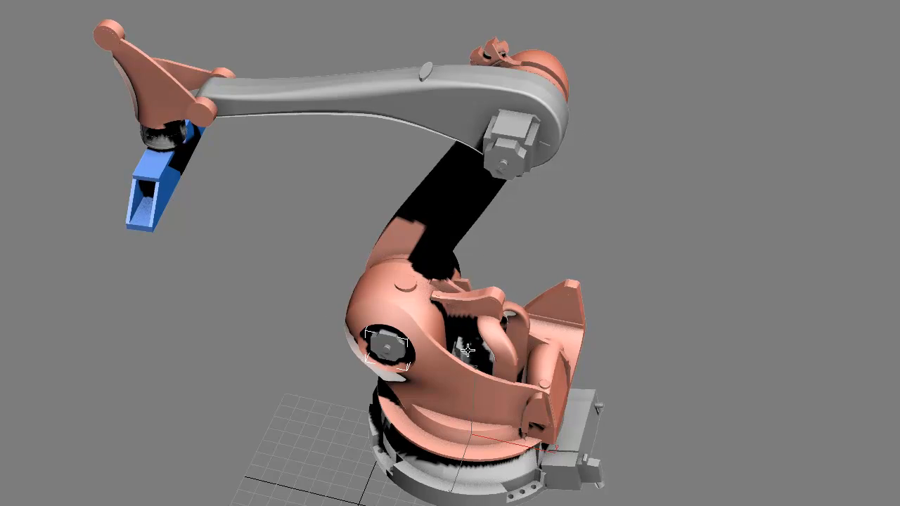
{"action": "left_click_drag", "start_coordinate": [467, 349], "coordinate": [476, 492]}
{"action": "left_click", "coordinate": [520, 149]}
{"action": "left_click_drag", "start_coordinate": [520, 149], "coordinate": [426, 213]}
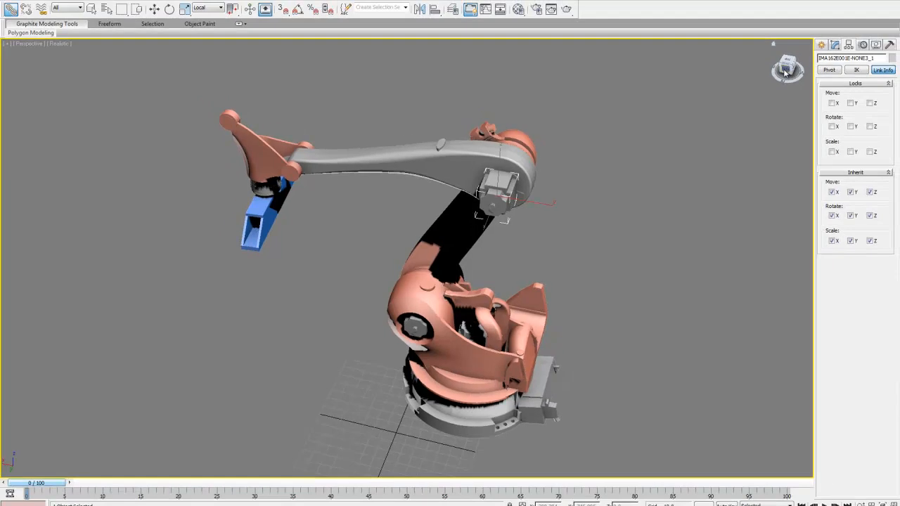
Lock movement, rotation and scale on X, Y and Z for the elbow, shoulder and inner carousel motors
{"action": "left_click", "coordinate": [785, 73]}
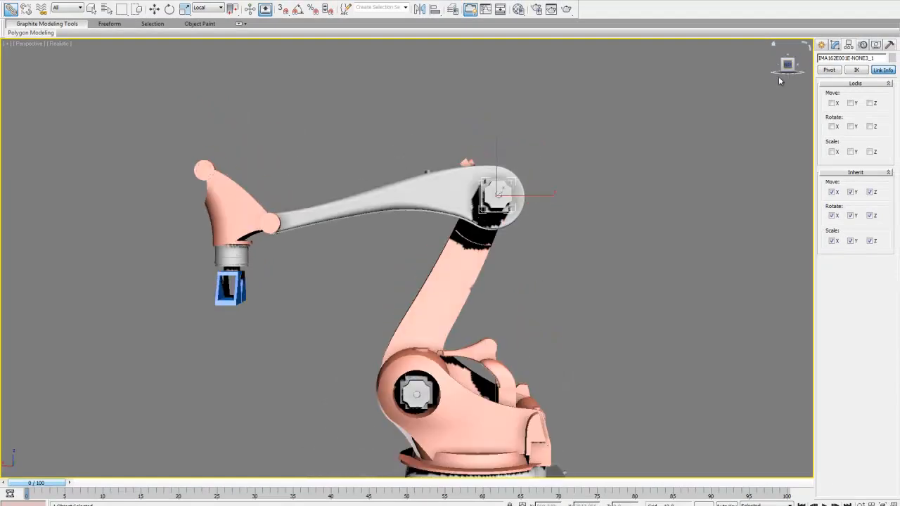
{"action": "middle_click_drag", "start_coordinate": [643, 226], "coordinate": [640, 156]}
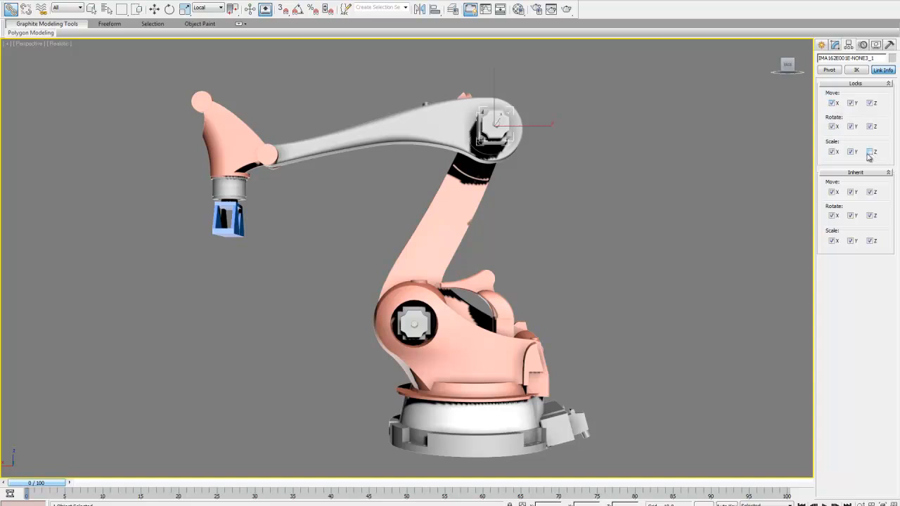
{"action": "left_click", "coordinate": [418, 321]}
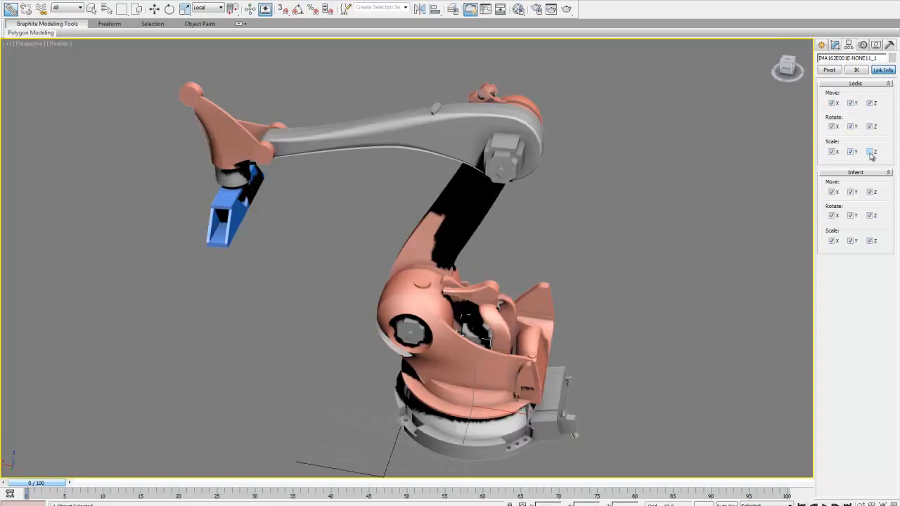
{"action": "left_click", "coordinate": [870, 153]}
Rotate the lower arm forward about its unlocked X axis and swing the upper arm back up at the elbow
{"action": "left_click", "coordinate": [170, 8]}
{"action": "left_click", "coordinate": [422, 221]}
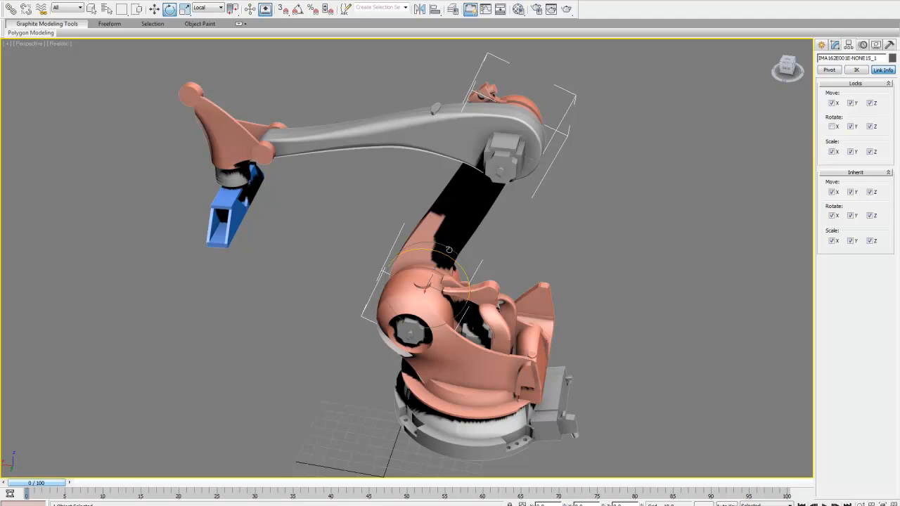
{"action": "left_click_drag", "start_coordinate": [449, 259], "coordinate": [388, 240]}
{"action": "left_click", "coordinate": [274, 142]}
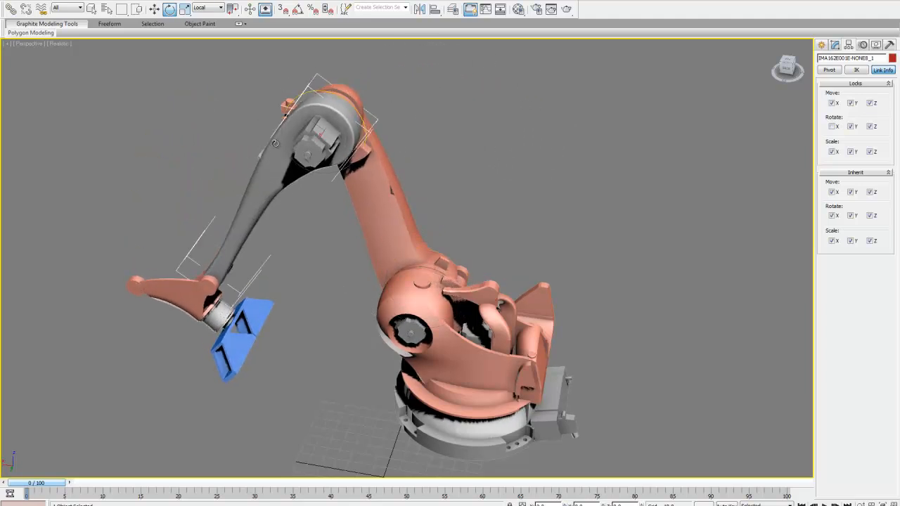
{"action": "left_click_drag", "start_coordinate": [298, 93], "coordinate": [239, 140]}
Turn the gripper about its Z axis and tilt the wrist about its X axis
{"action": "left_click", "coordinate": [106, 228]}
{"action": "left_click_drag", "start_coordinate": [106, 232], "coordinate": [148, 216]}
{"action": "left_click", "coordinate": [76, 144]}
{"action": "left_click_drag", "start_coordinate": [118, 125], "coordinate": [184, 185]}
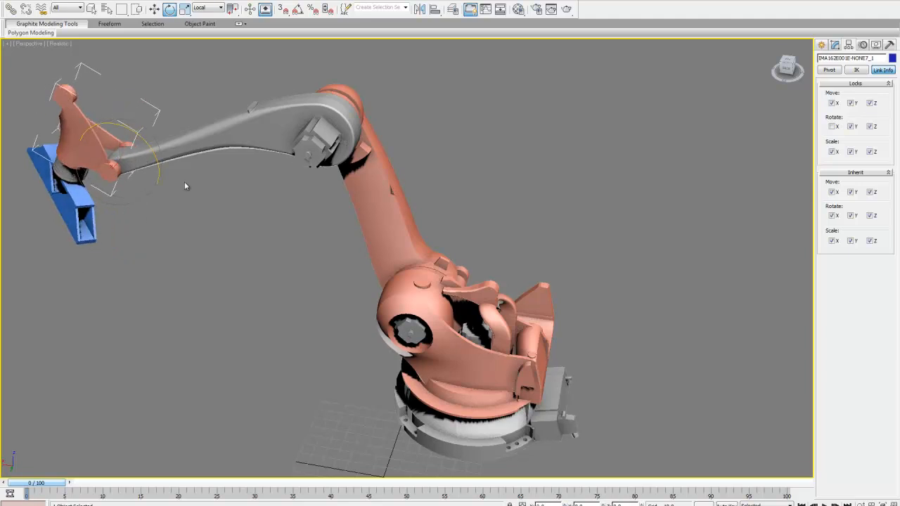
Turn the carousel about its Z axis and rotate the lower arm backward at the shoulder
{"action": "left_click", "coordinate": [460, 371]}
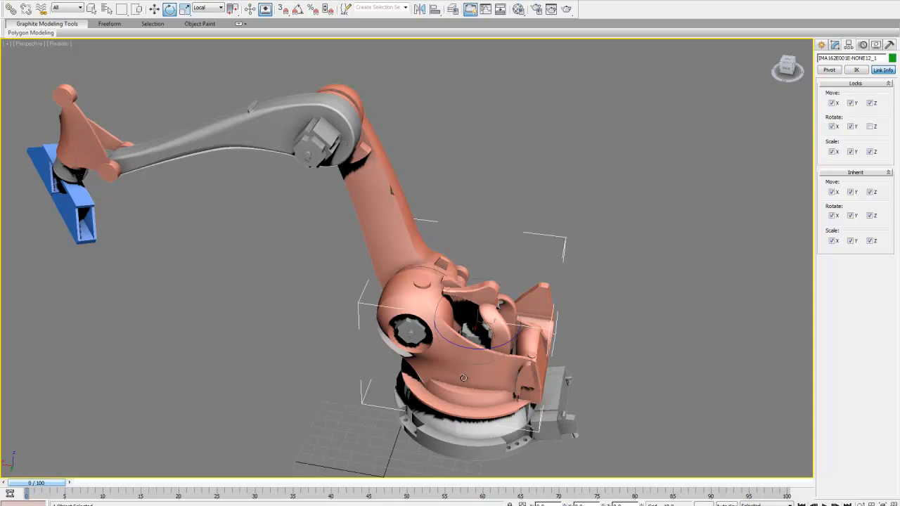
{"action": "left_click_drag", "start_coordinate": [476, 345], "coordinate": [390, 336]}
{"action": "left_click", "coordinate": [395, 238]}
{"action": "left_click_drag", "start_coordinate": [413, 255], "coordinate": [379, 83]}
Rotate the upper arm by about 50° on X and the gripper by about 75° on Z, and clear the selection
{"action": "left_click", "coordinate": [378, 78]}
{"action": "left_click_drag", "start_coordinate": [452, 102], "coordinate": [419, 135]}
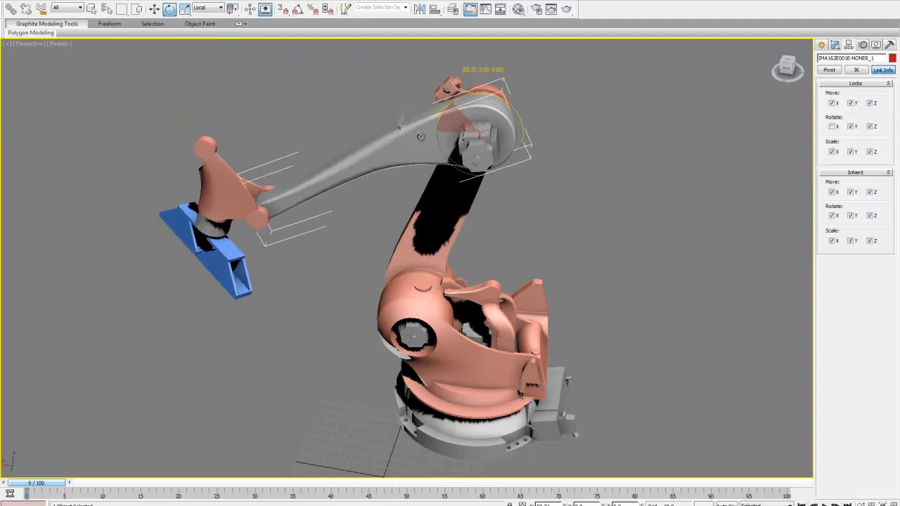
{"action": "left_click", "coordinate": [230, 267]}
{"action": "left_click_drag", "start_coordinate": [240, 272], "coordinate": [330, 288]}
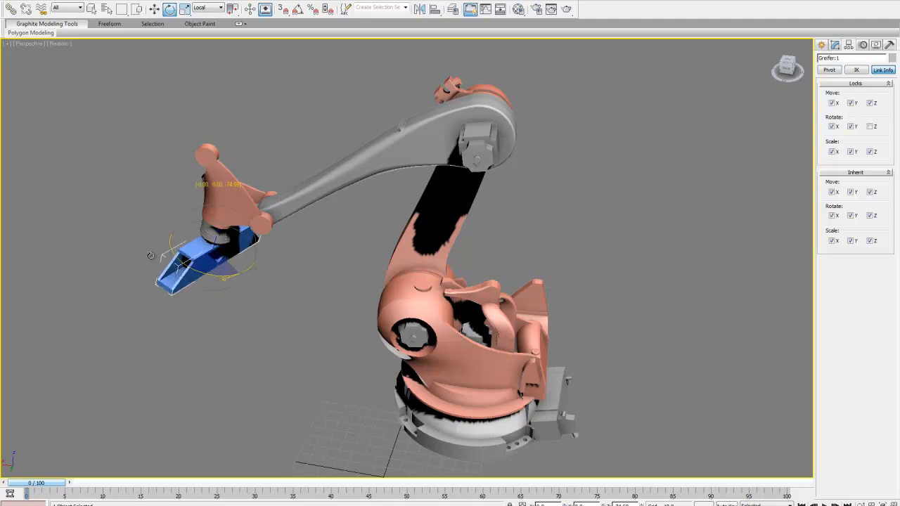
{"action": "left_click", "coordinate": [347, 288]}
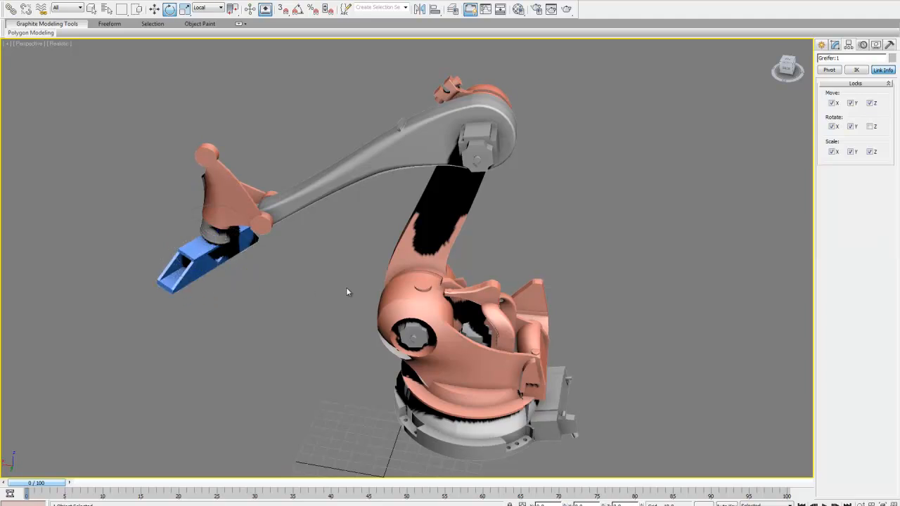
Unhide all objects and fit the whole robot cell in the perspective view
{"action": "right_click", "coordinate": [653, 220]}
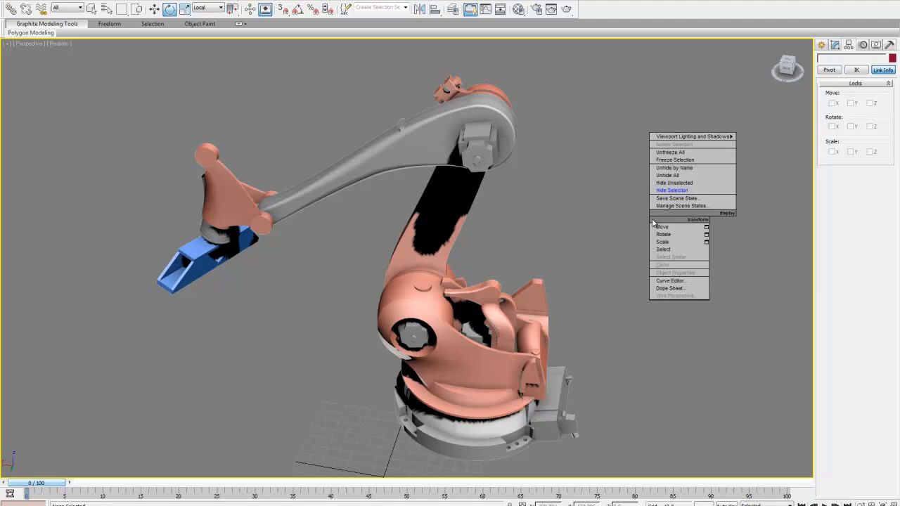
{"action": "left_click", "coordinate": [667, 176]}
{"action": "key", "text": "z"}
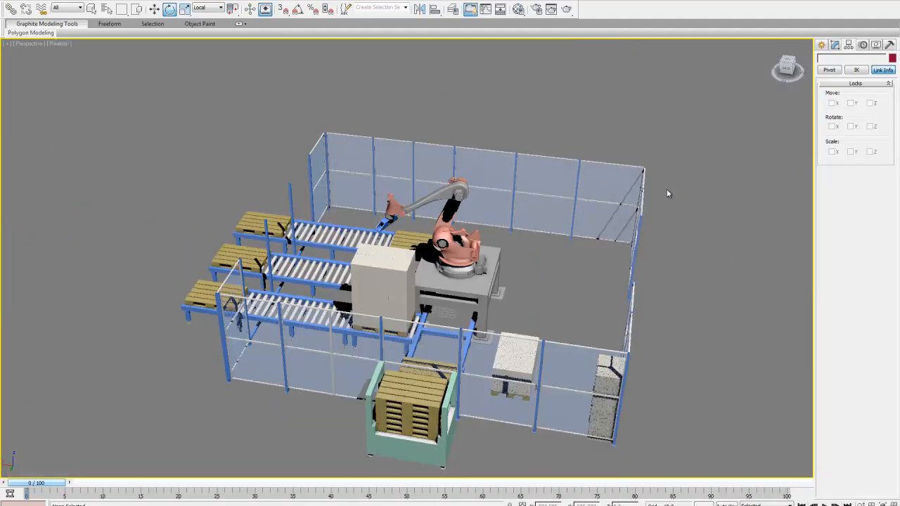